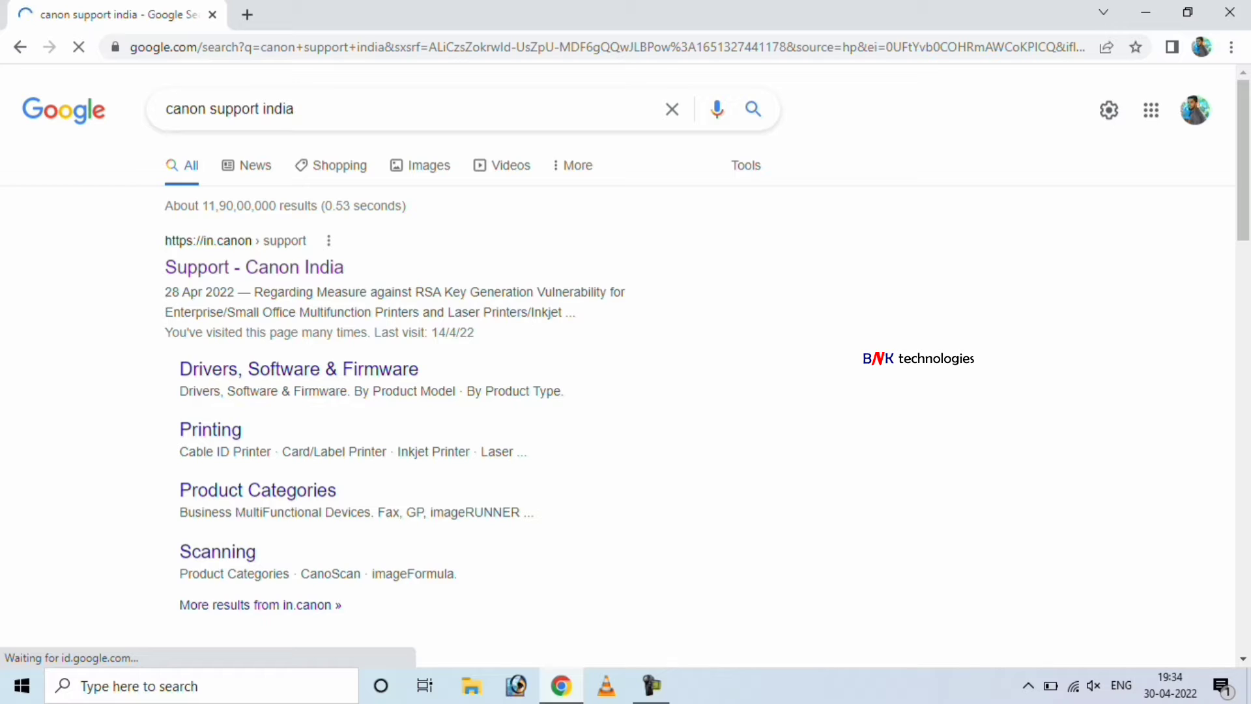
Open the Canon India support site from the search results and find the imageCLASS MF241d product page by searching mf241.
{"action": "left_click", "coordinate": [254, 268]}
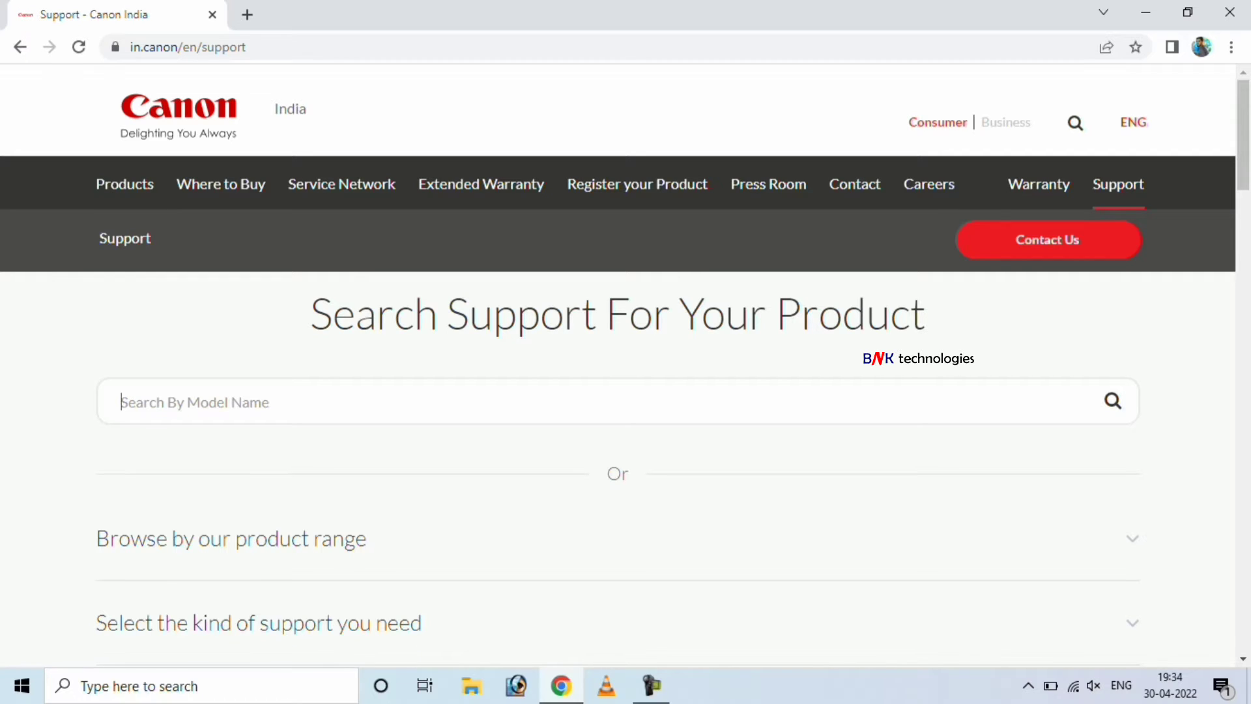
{"action": "type", "text": "mf"}
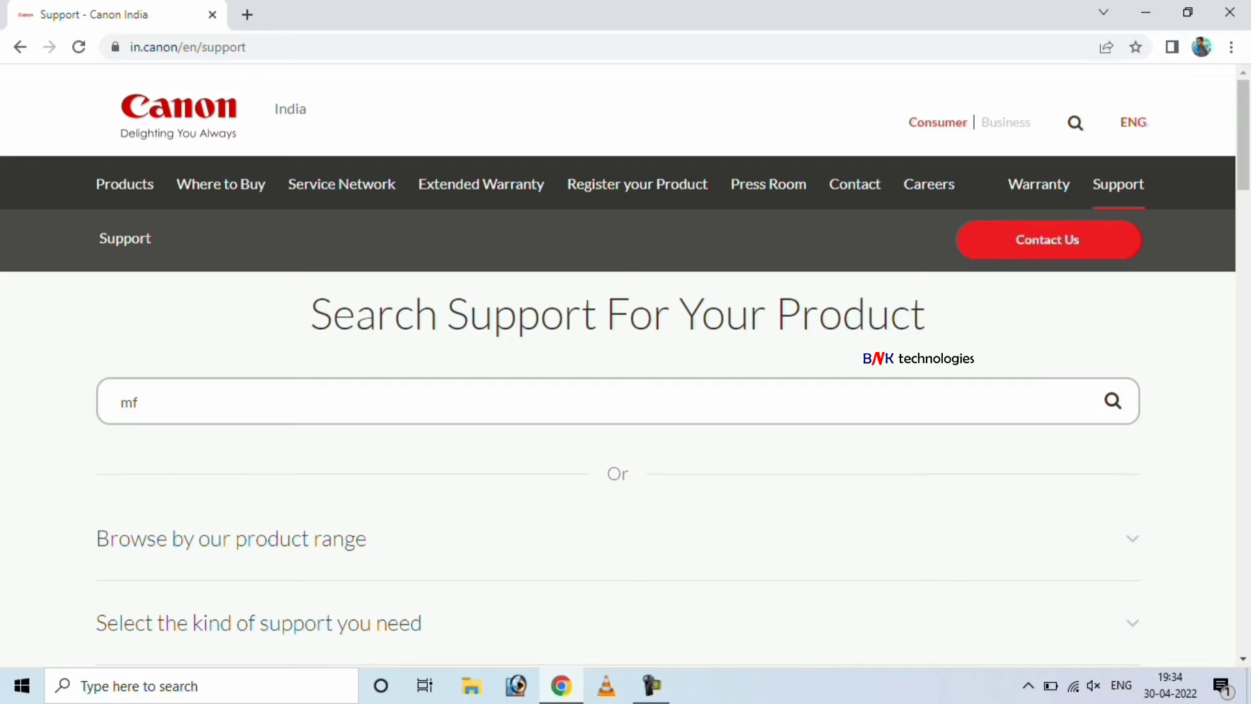
{"action": "type", "text": "241"}
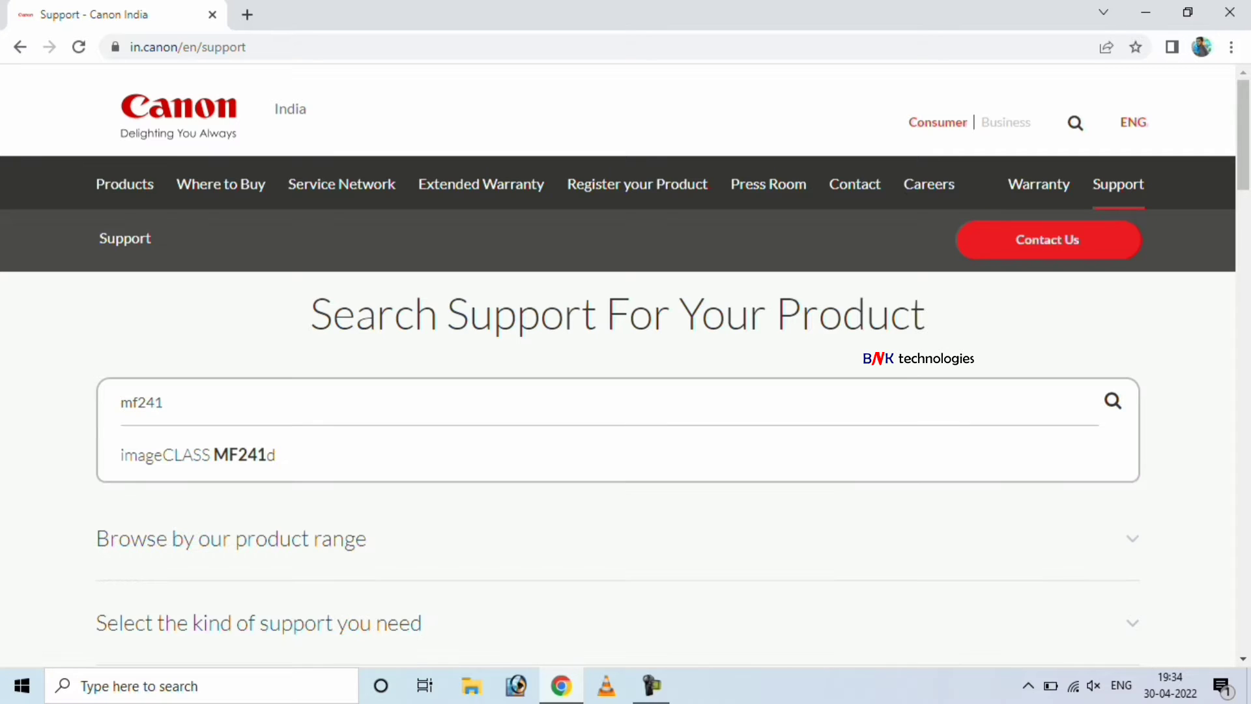
{"action": "key", "text": "Down"}
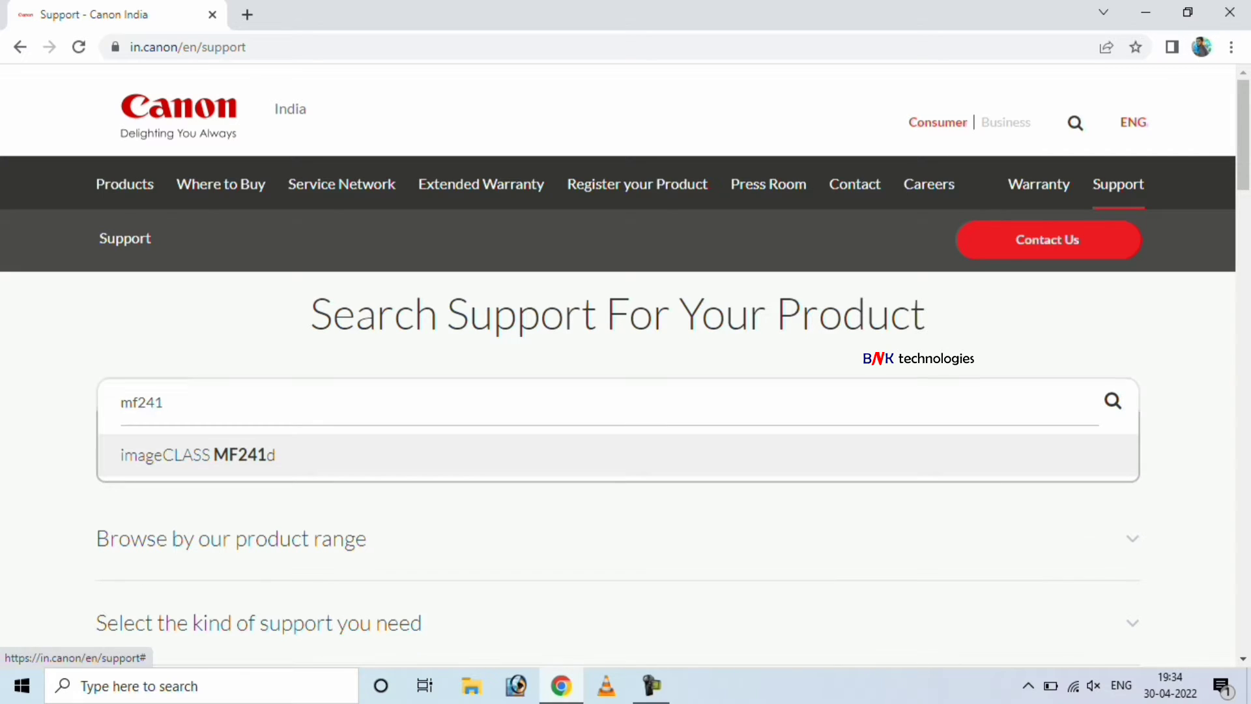
{"action": "key", "text": "Return"}
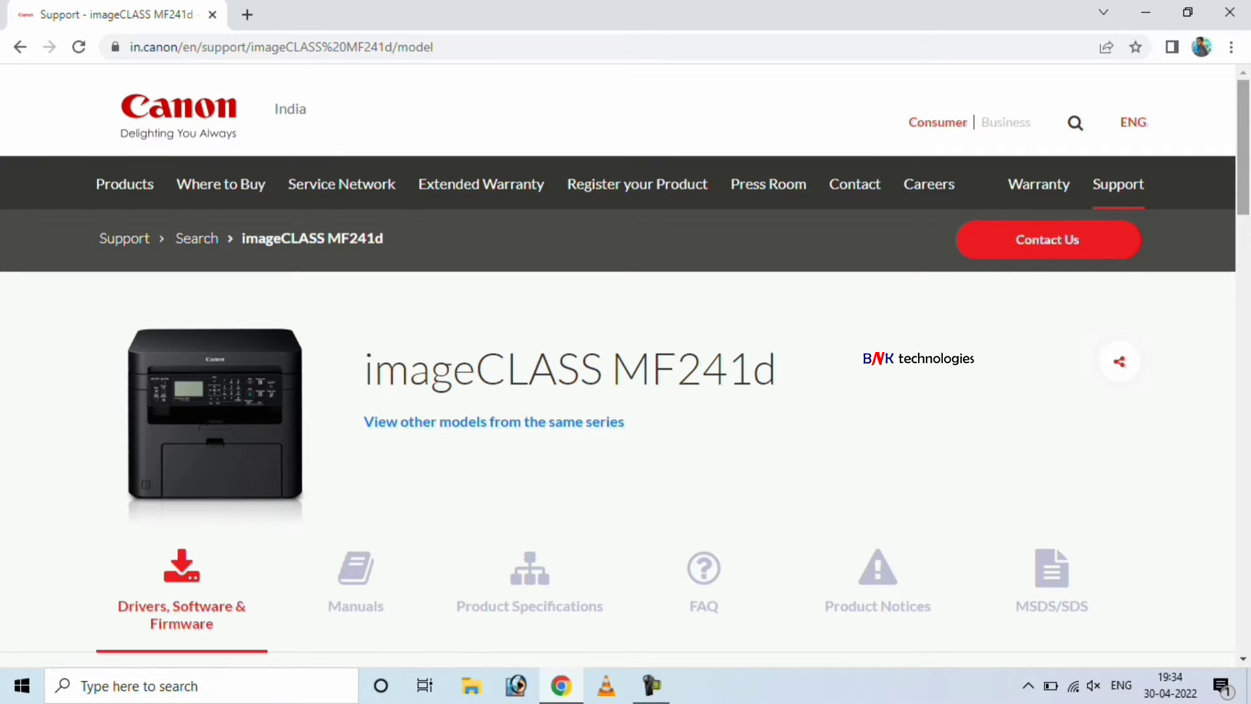
Go through the compatible operating systems for the MF241d downloads and choose Windows 10 (x64).
{"action": "scroll", "coordinate": [618, 365], "scroll_direction": "down", "scroll_amount": 1}
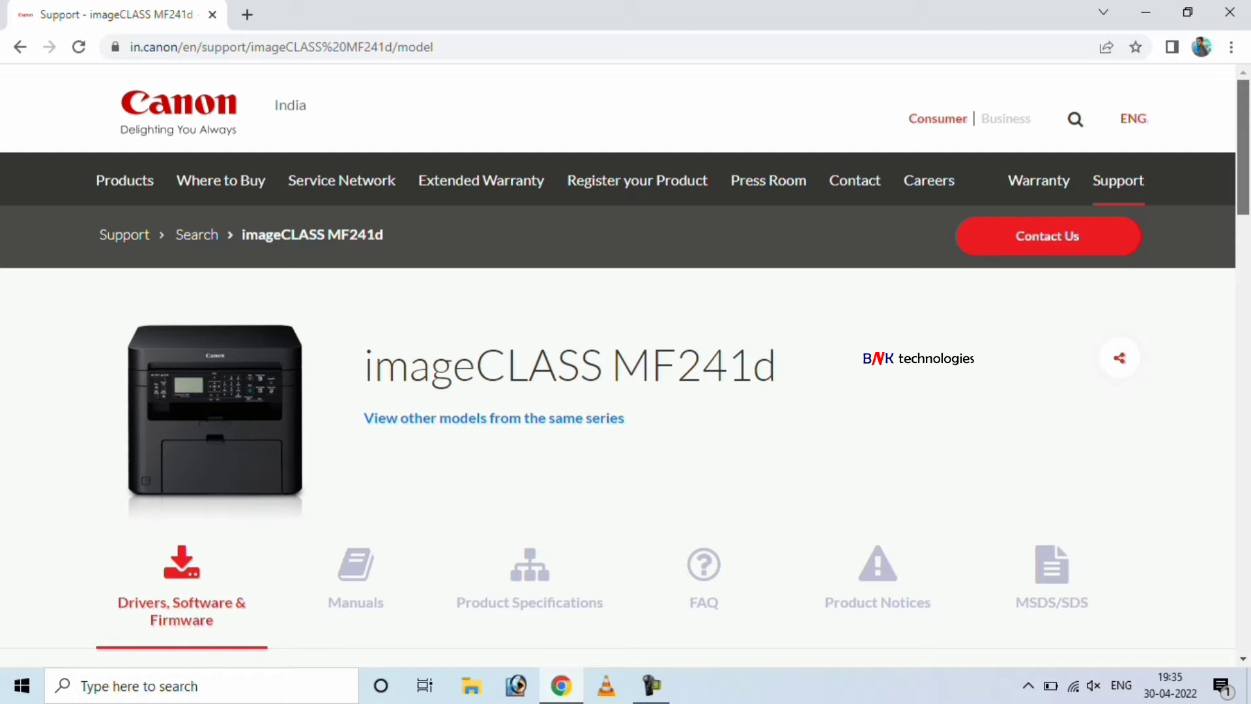
{"action": "scroll", "coordinate": [618, 365], "scroll_direction": "down", "scroll_amount": 5}
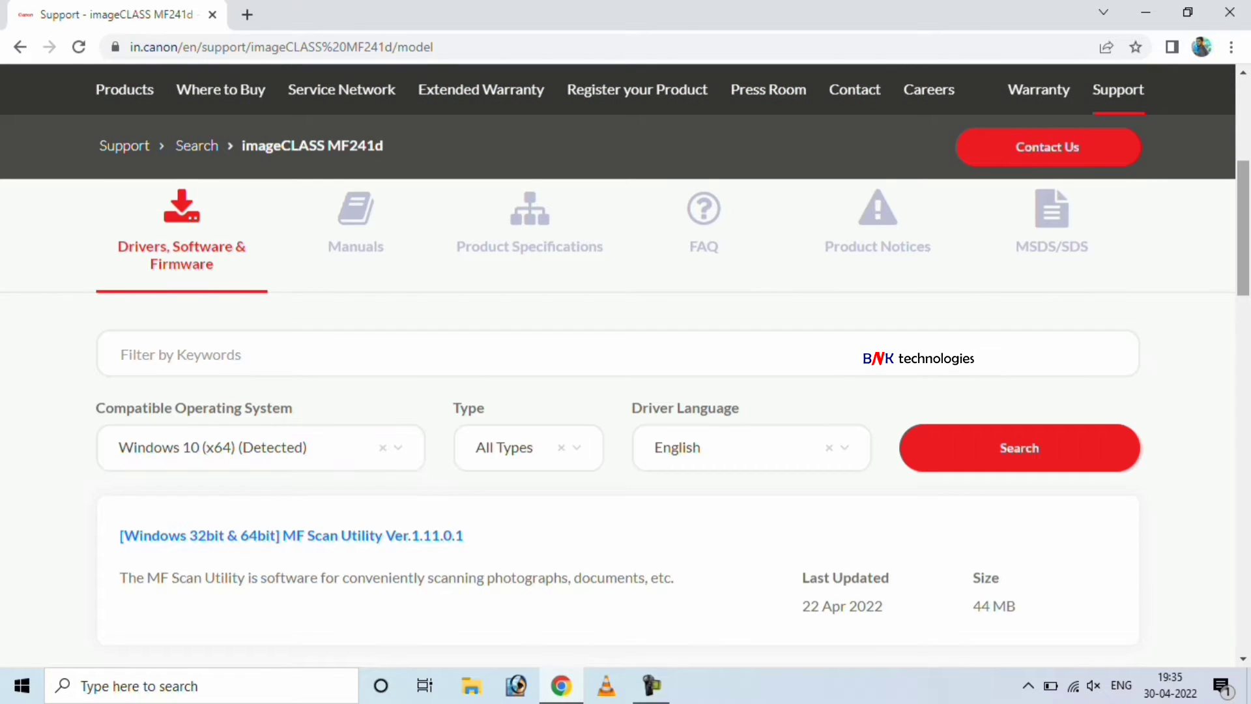
{"action": "scroll", "coordinate": [626, 365], "scroll_direction": "down", "scroll_amount": 2}
{"action": "scroll", "coordinate": [625, 365], "scroll_direction": "up", "scroll_amount": 1}
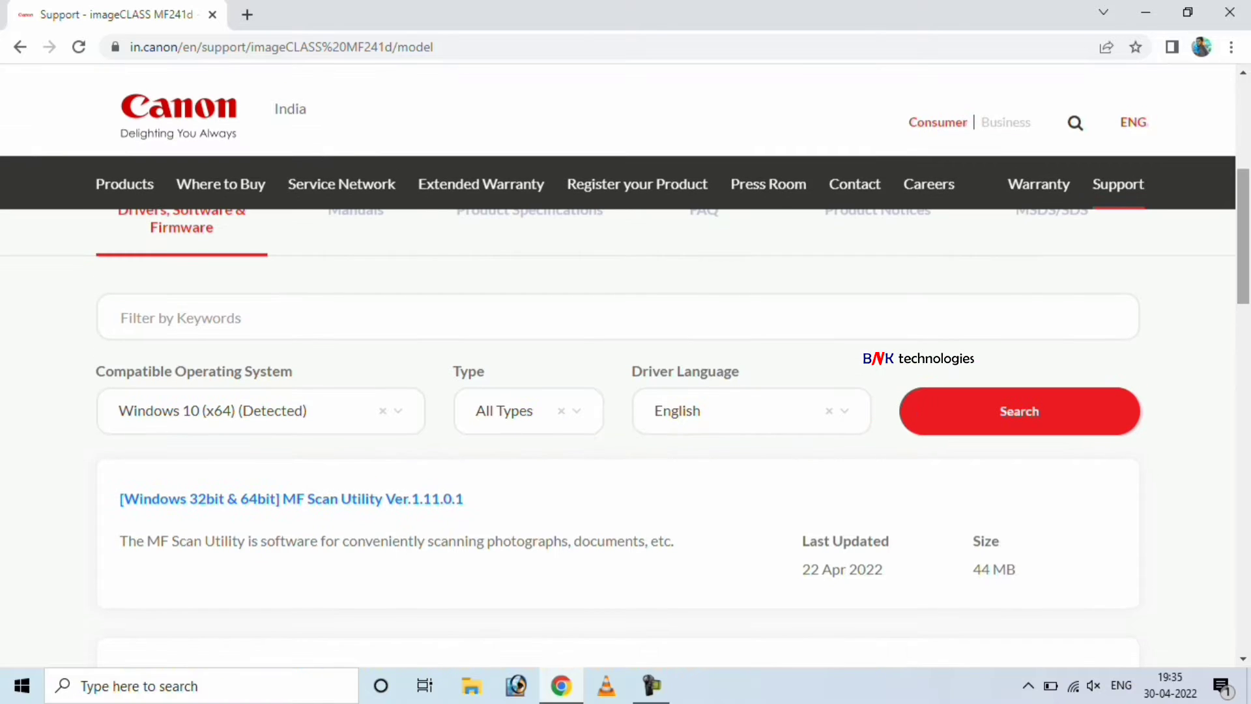
{"action": "left_click", "coordinate": [261, 411]}
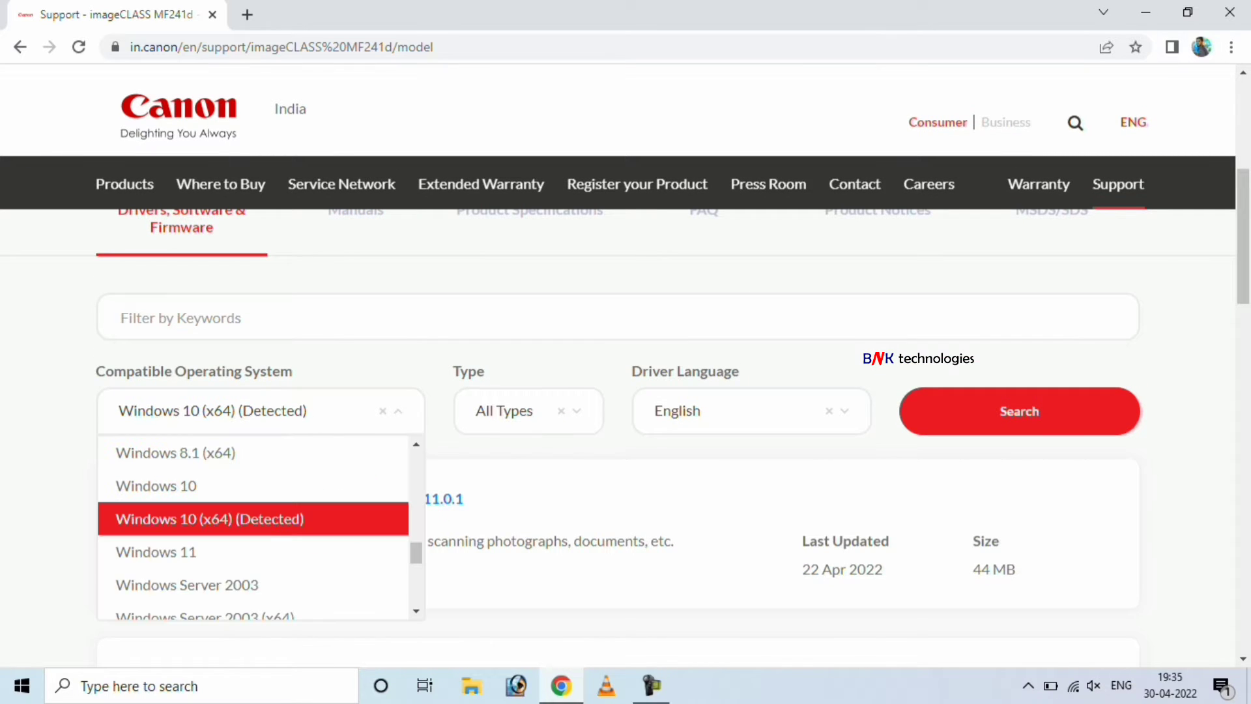
{"action": "key", "text": "Up"}
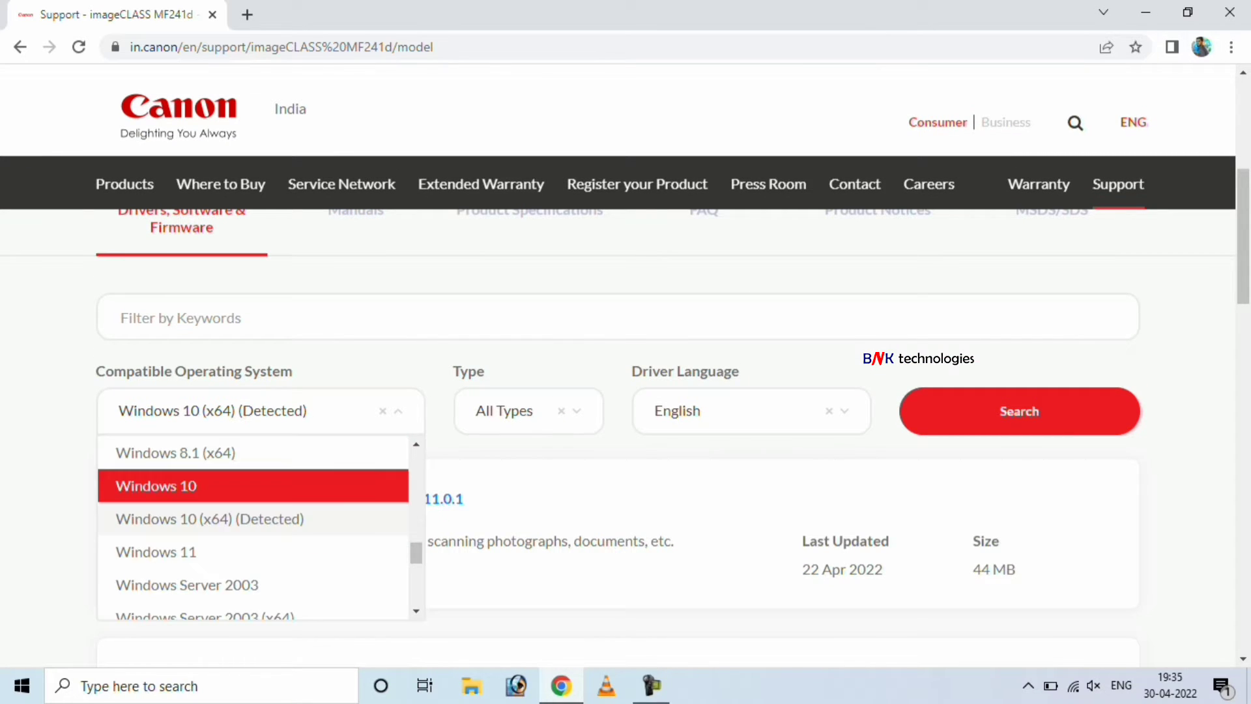
{"action": "key", "text": "Down"}
{"action": "key", "text": "Down"}
{"action": "key", "text": "Down"}
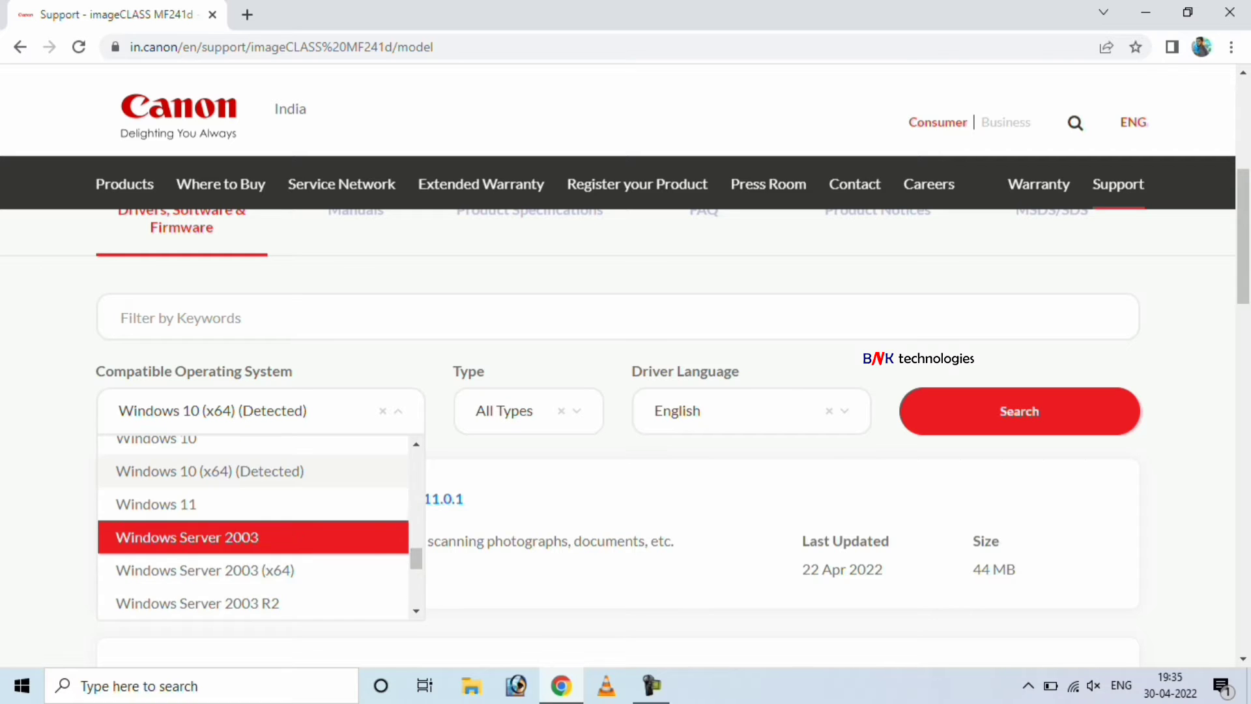
{"action": "key", "text": "Down"}
{"action": "key", "text": "Down"}
{"action": "key", "text": "Down"}
{"action": "key", "text": "Down"}
{"action": "key", "text": "Up"}
{"action": "key", "text": "Down"}
{"action": "key", "text": "Down"}
{"action": "key", "text": "Up"}
{"action": "key", "text": "Up"}
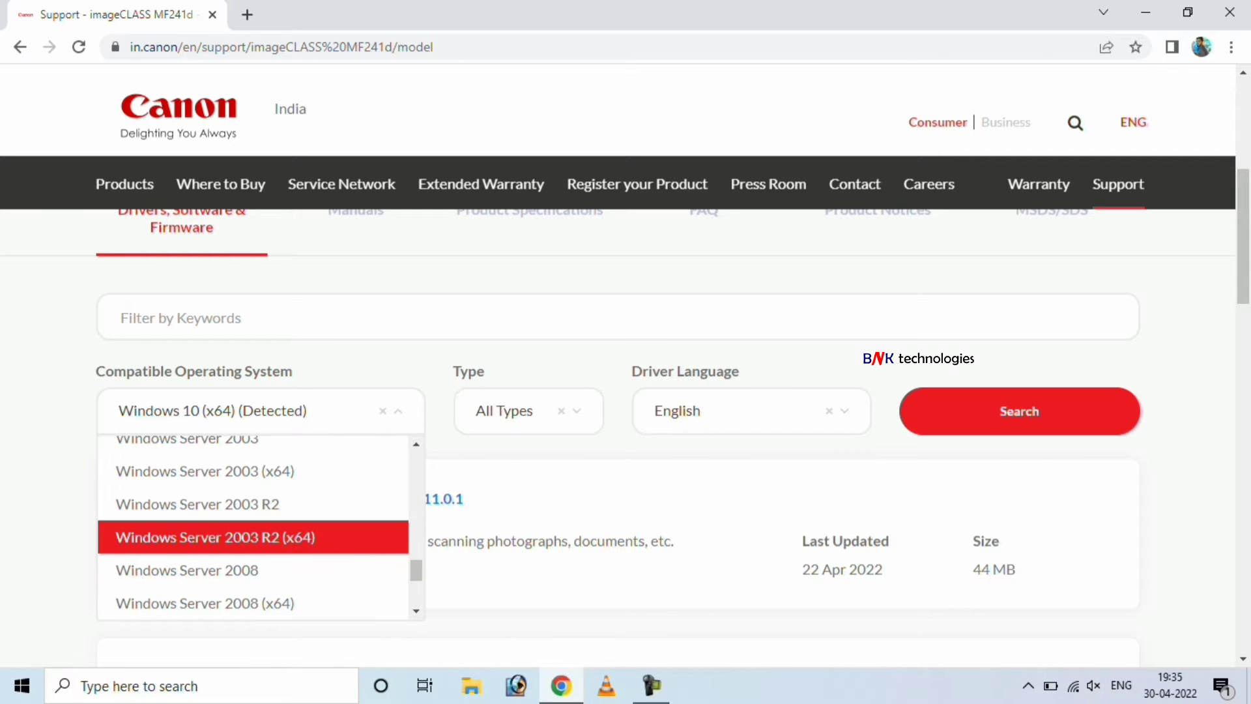
{"action": "key", "text": "Up"}
{"action": "key", "text": "Up"}
{"action": "key", "text": "Up"}
{"action": "key", "text": "Up"}
{"action": "key", "text": "Up"}
{"action": "key", "text": "Up"}
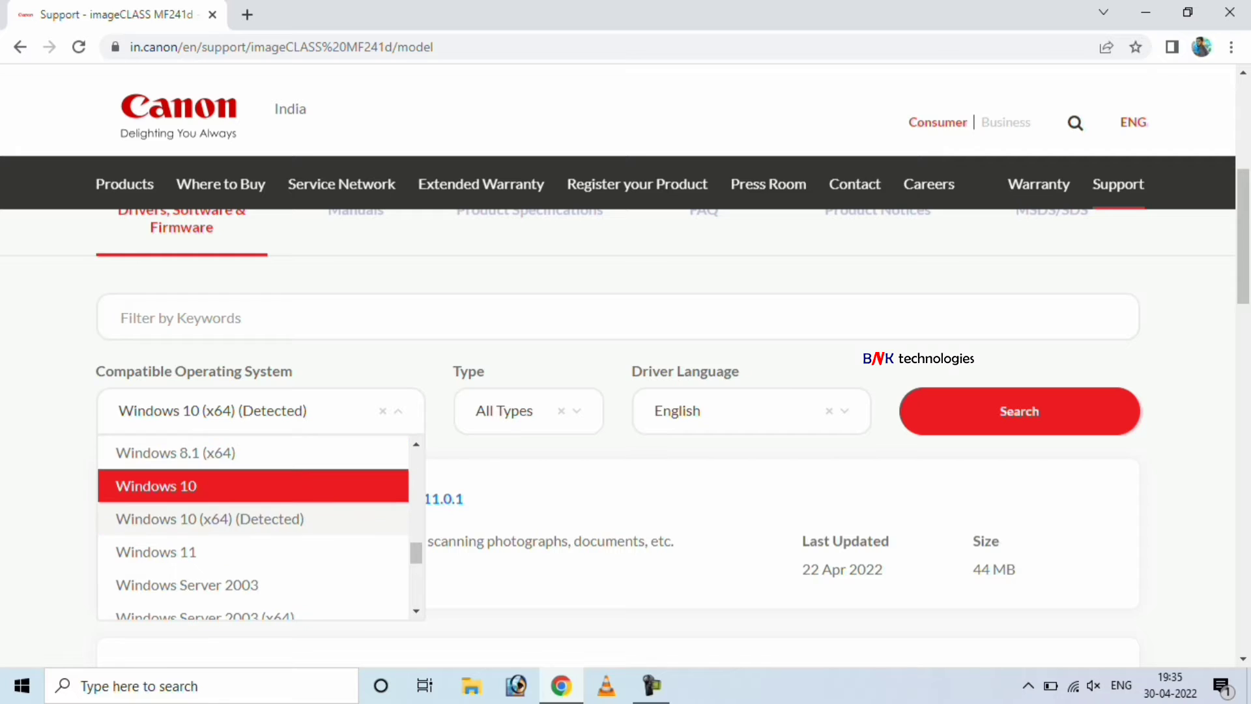
{"action": "key", "text": "Down"}
{"action": "key", "text": "Return"}
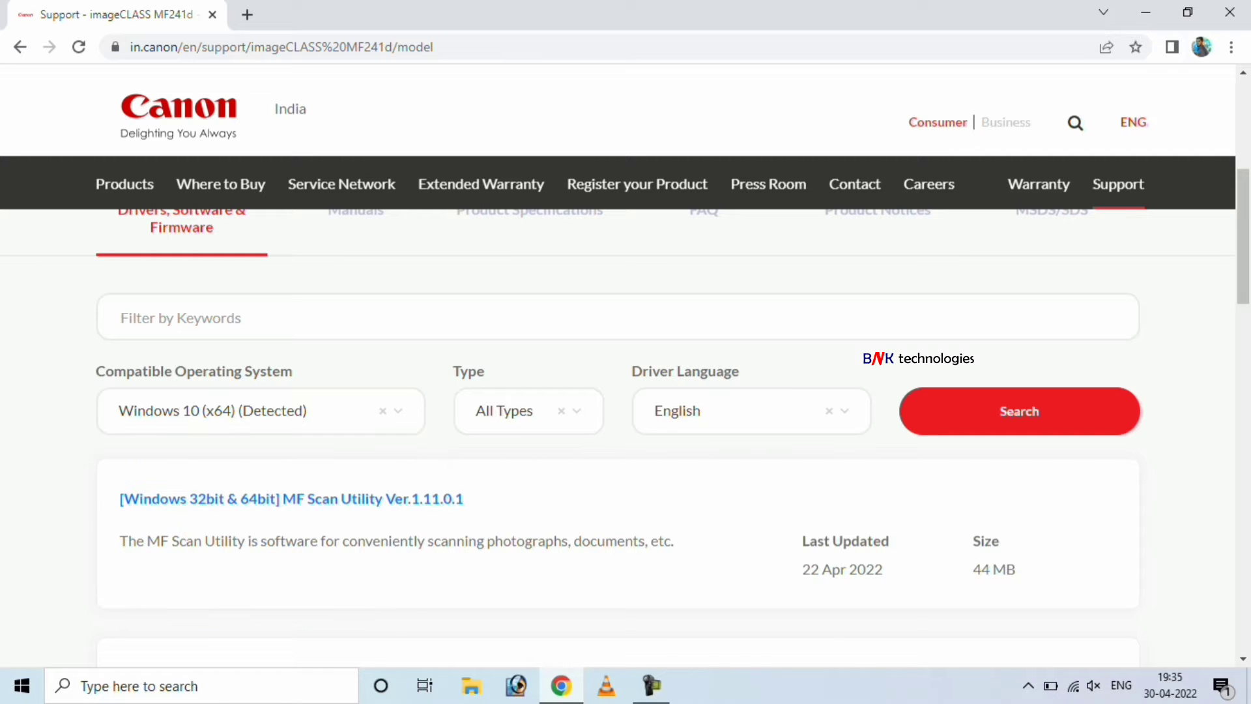
Filter the MF241d downloads by the type Drivers.
{"action": "key", "text": "Tab"}
{"action": "key", "text": "Down"}
{"action": "key", "text": "Down"}
{"action": "key", "text": "Down"}
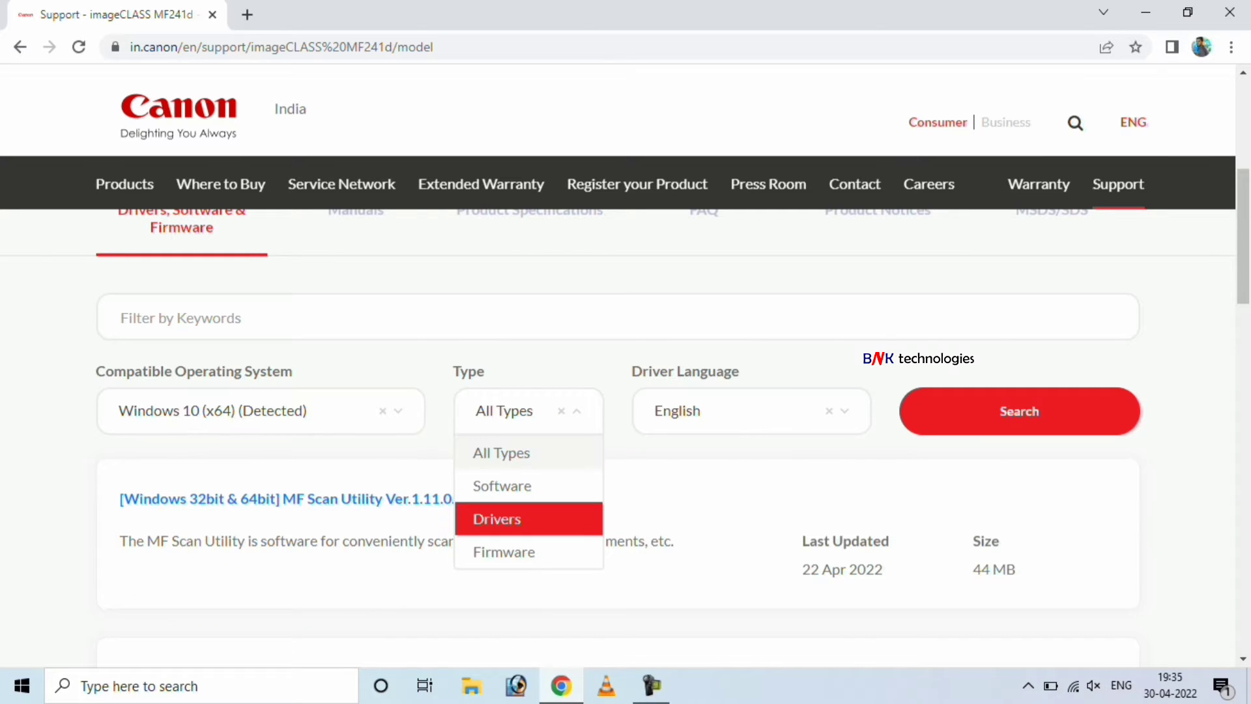
{"action": "key", "text": "Return"}
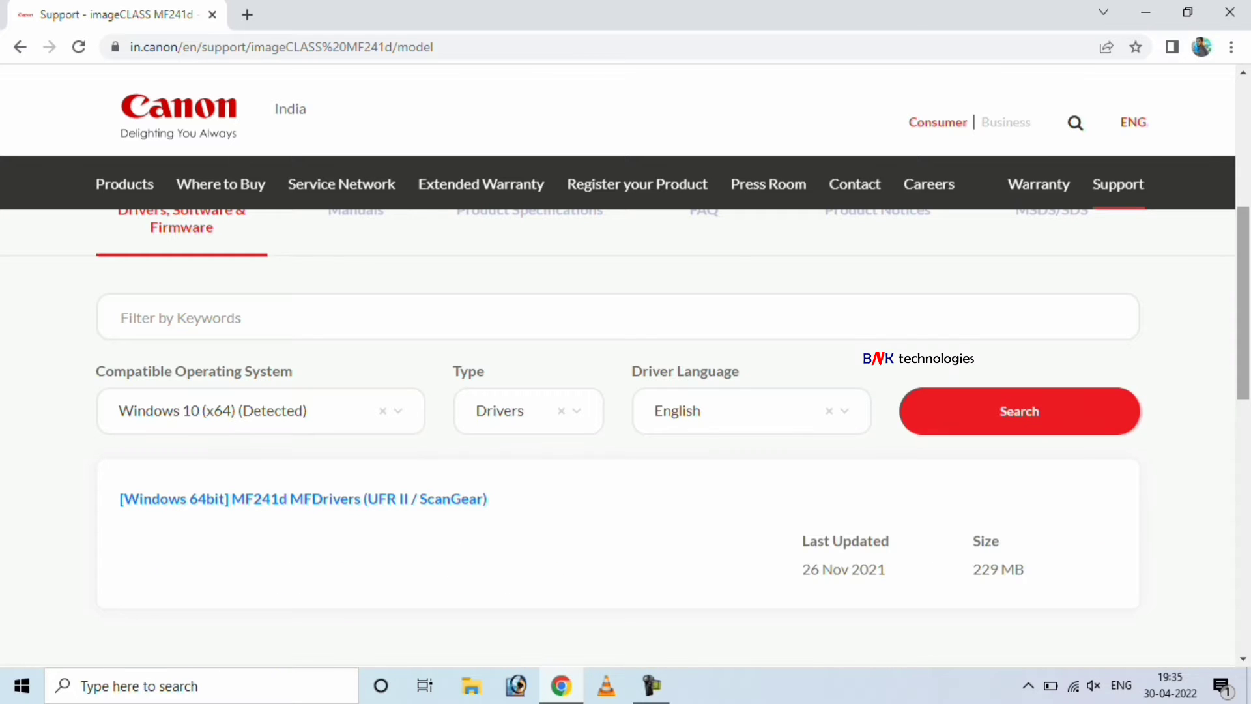
Open the [Windows 64bit] MF241d MFDrivers (UFR II / ScanGear) entry and download the driver.
{"action": "scroll", "coordinate": [625, 365], "scroll_direction": "down", "scroll_amount": 3}
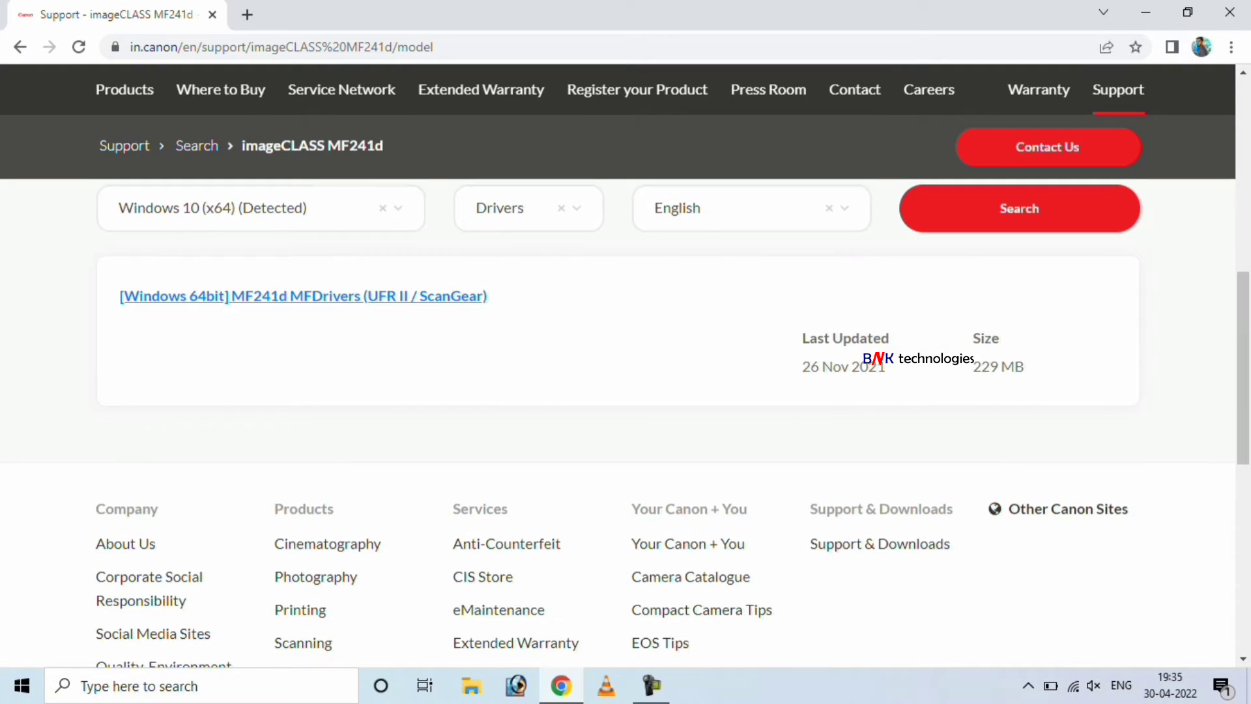
{"action": "left_click", "coordinate": [303, 295]}
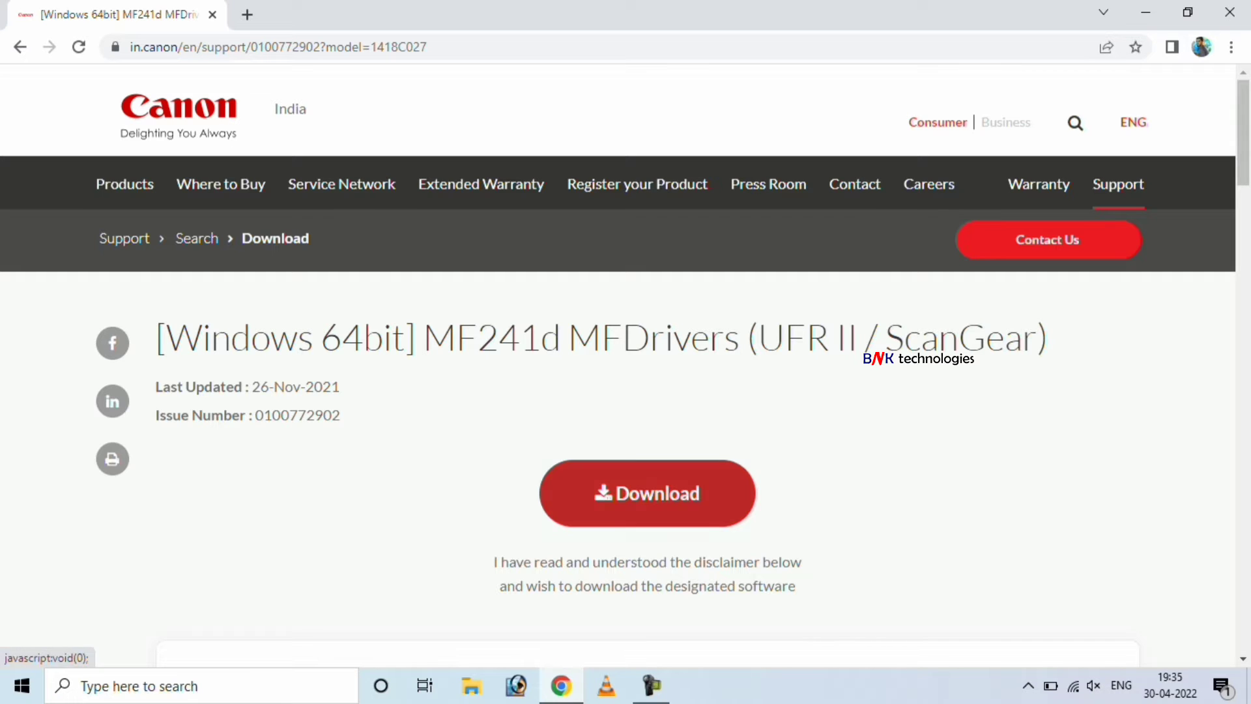
{"action": "left_click", "coordinate": [647, 494]}
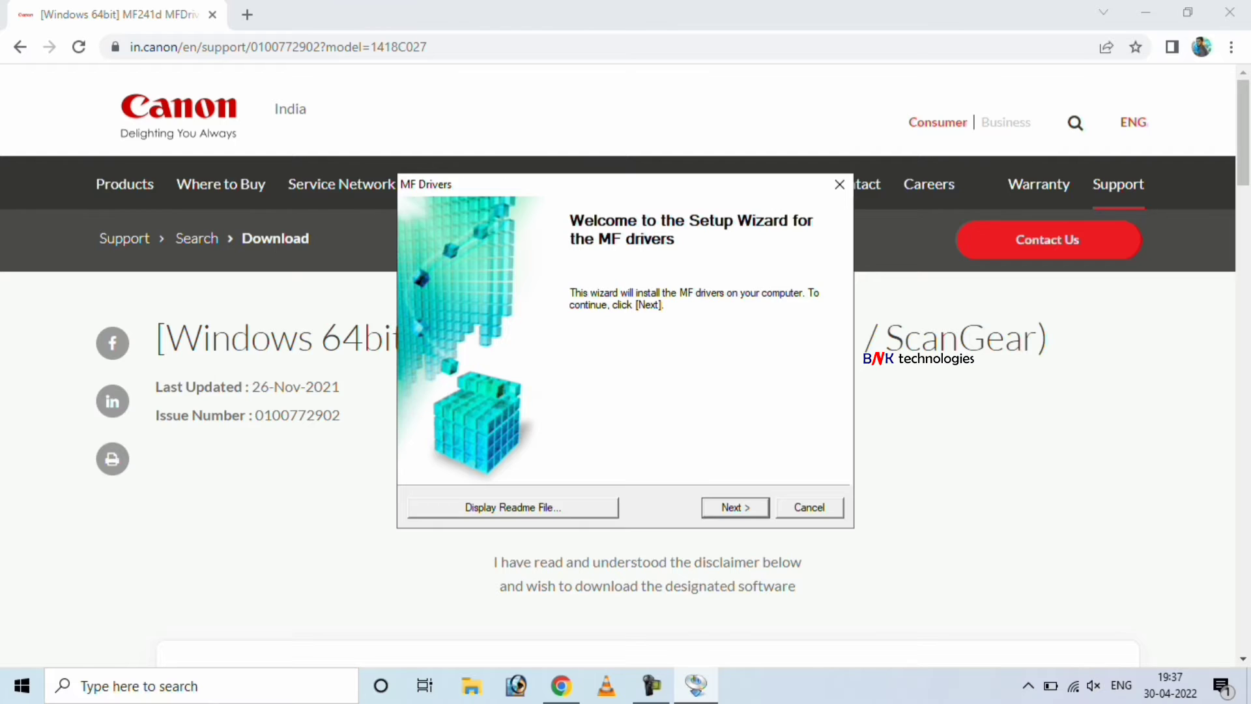
Install the MF drivers, accepting the license agreement and using USB Connection, and exit the setup wizard.
{"action": "key", "text": "Return"}
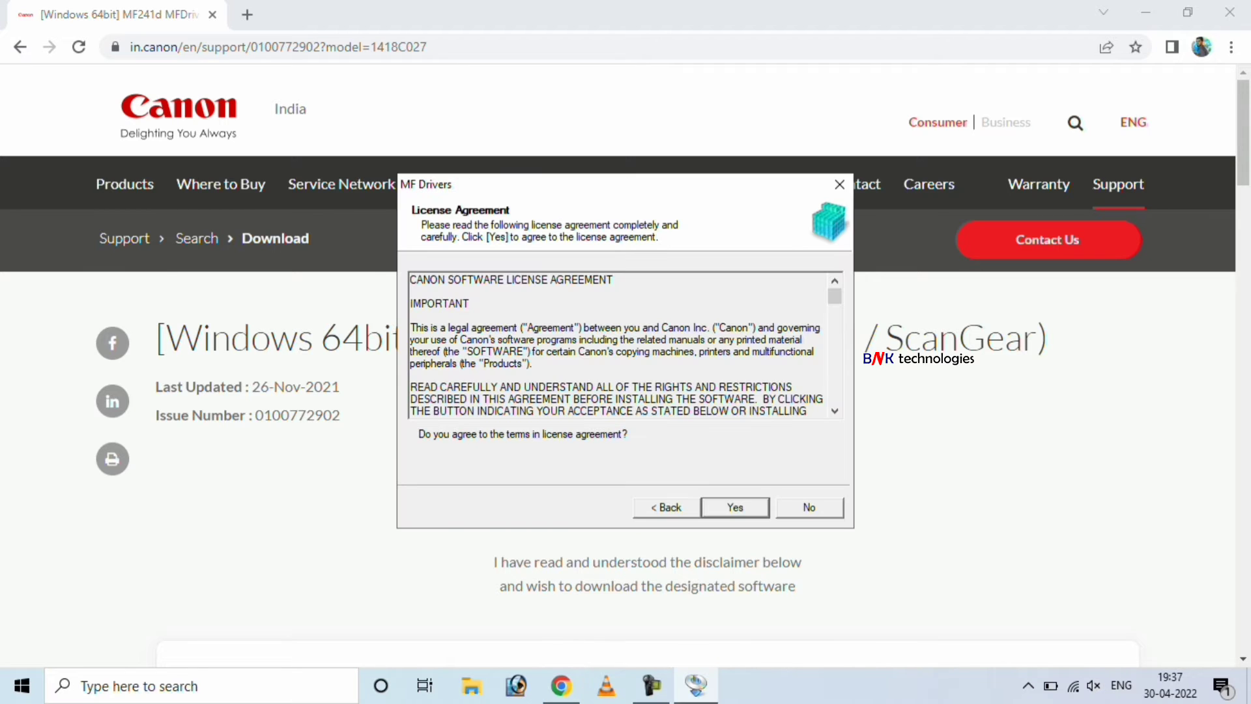
{"action": "key", "text": "Return"}
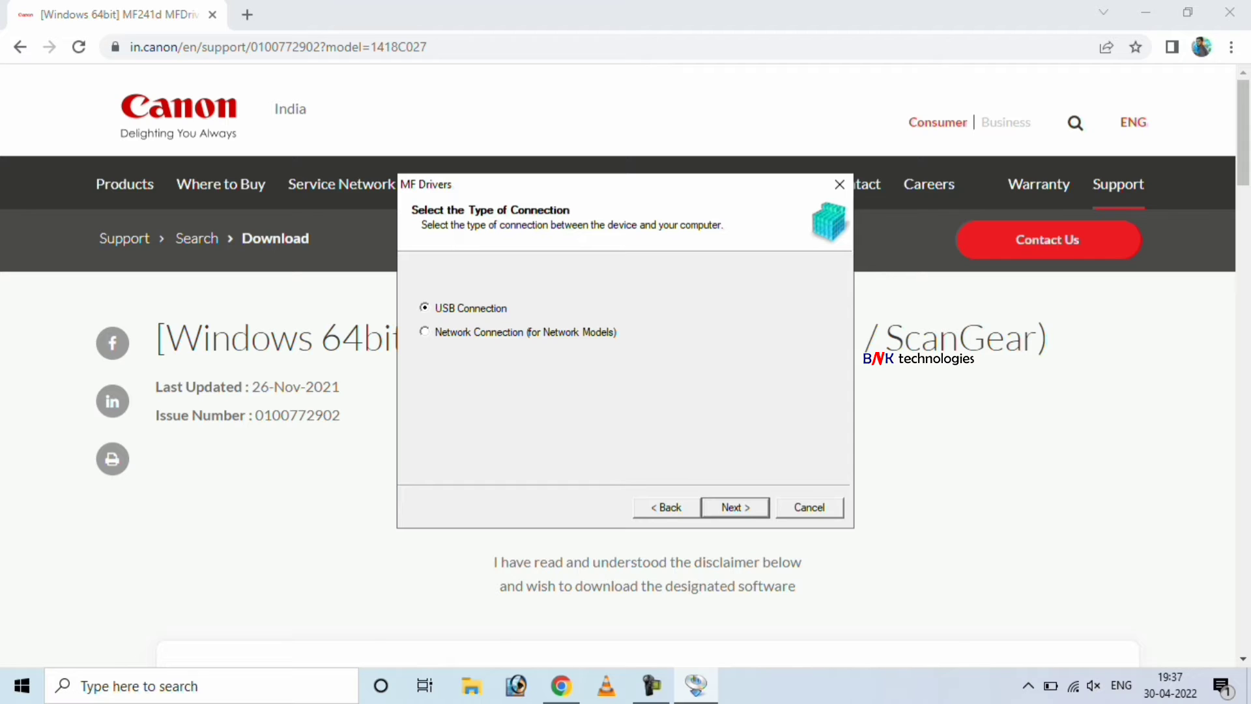
{"action": "key", "text": "Return"}
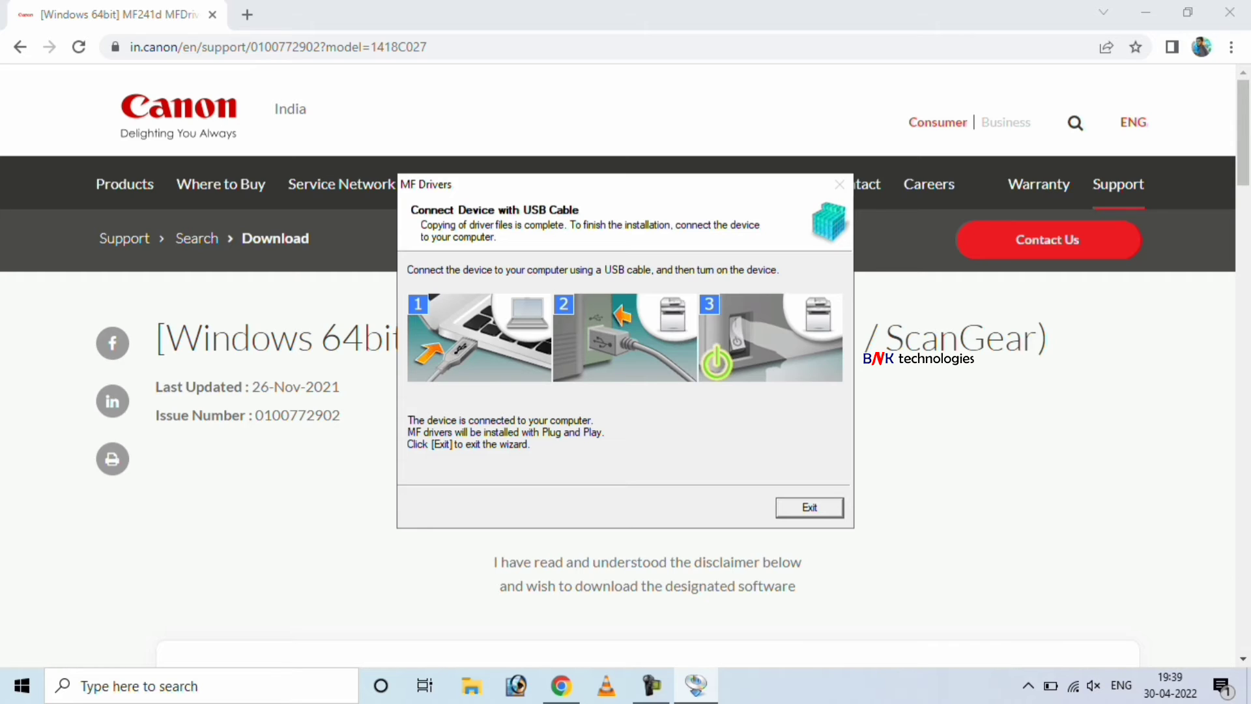
{"action": "key", "text": "Return"}
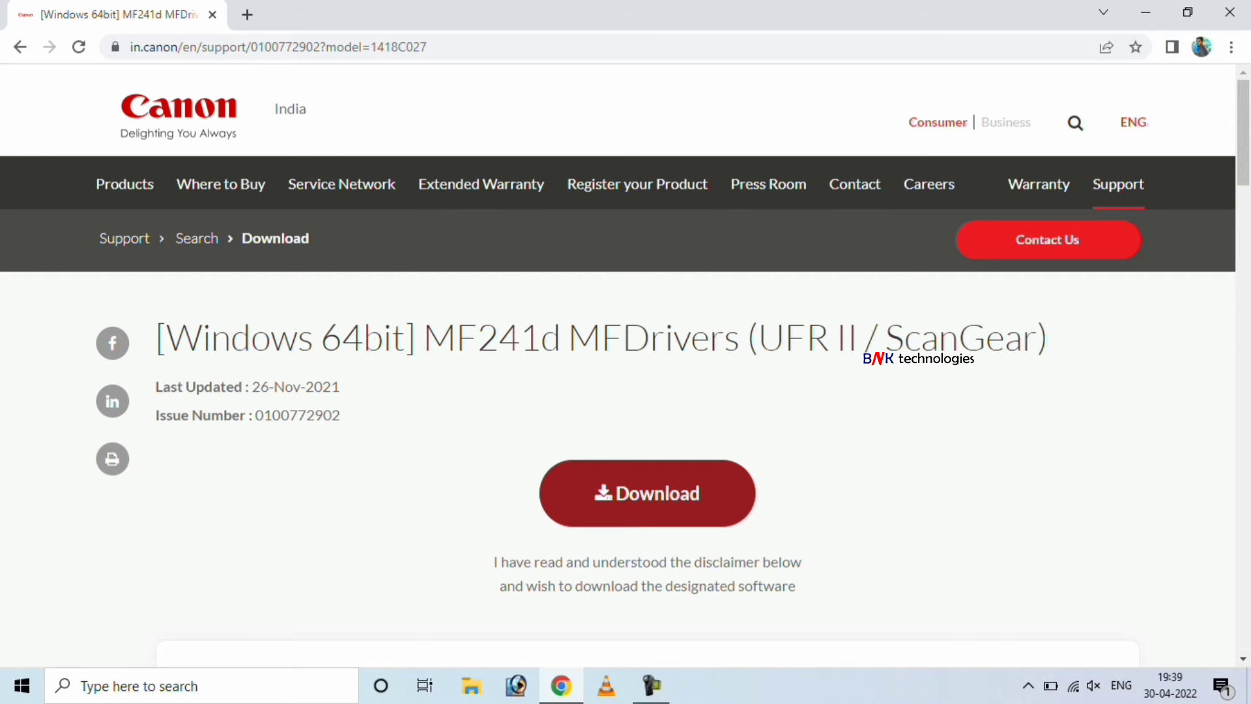
Find and open Control Panel from the Windows search, and minimize its window.
{"action": "key", "text": "super"}
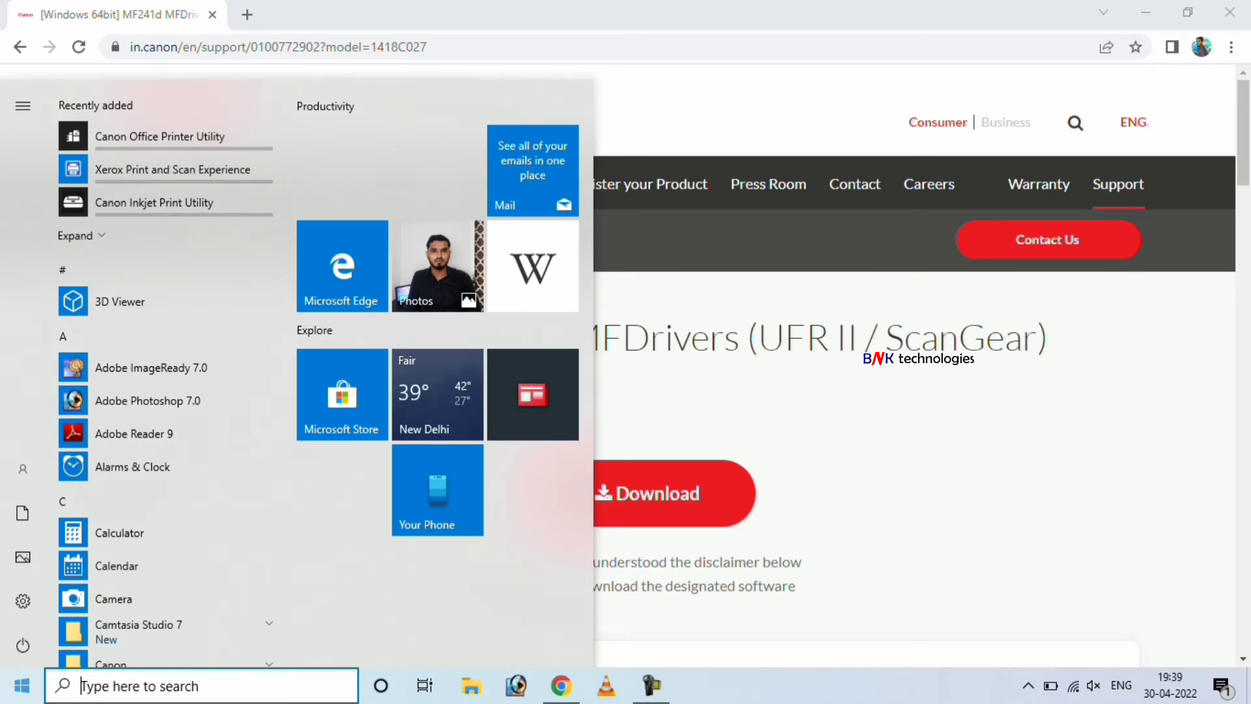
{"action": "type", "text": "co"}
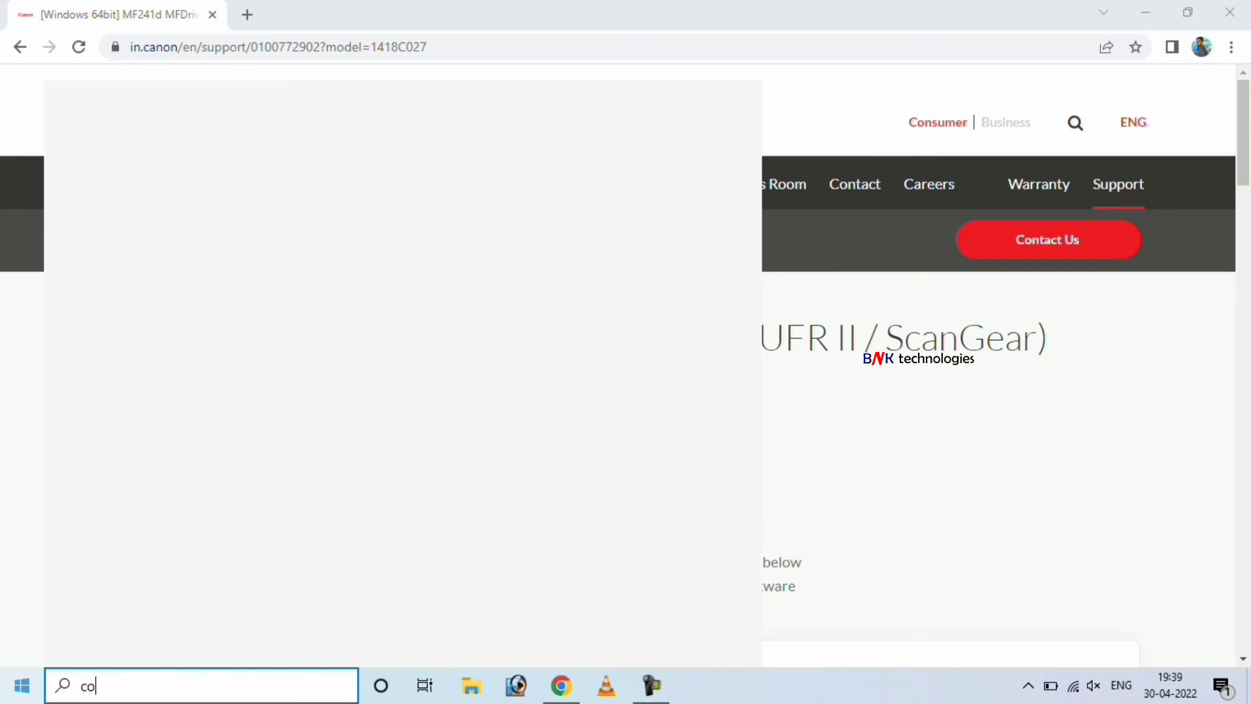
{"action": "type", "text": "ntr"}
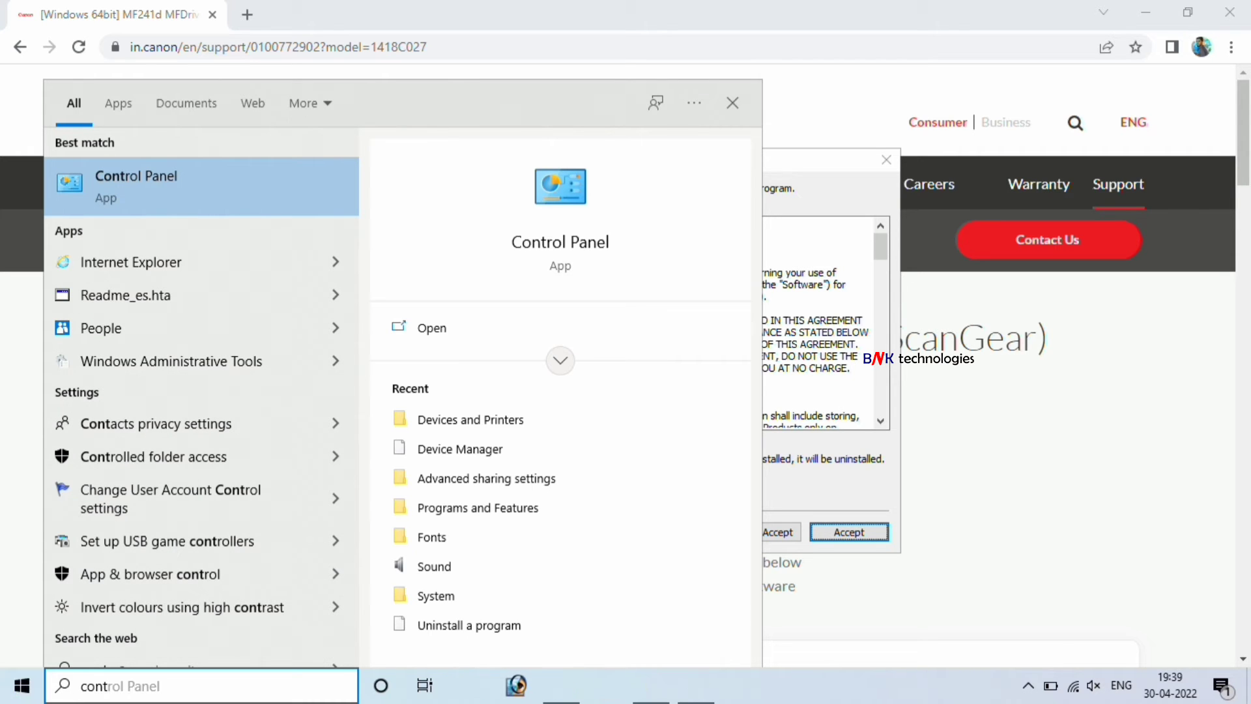
{"action": "key", "text": "Return"}
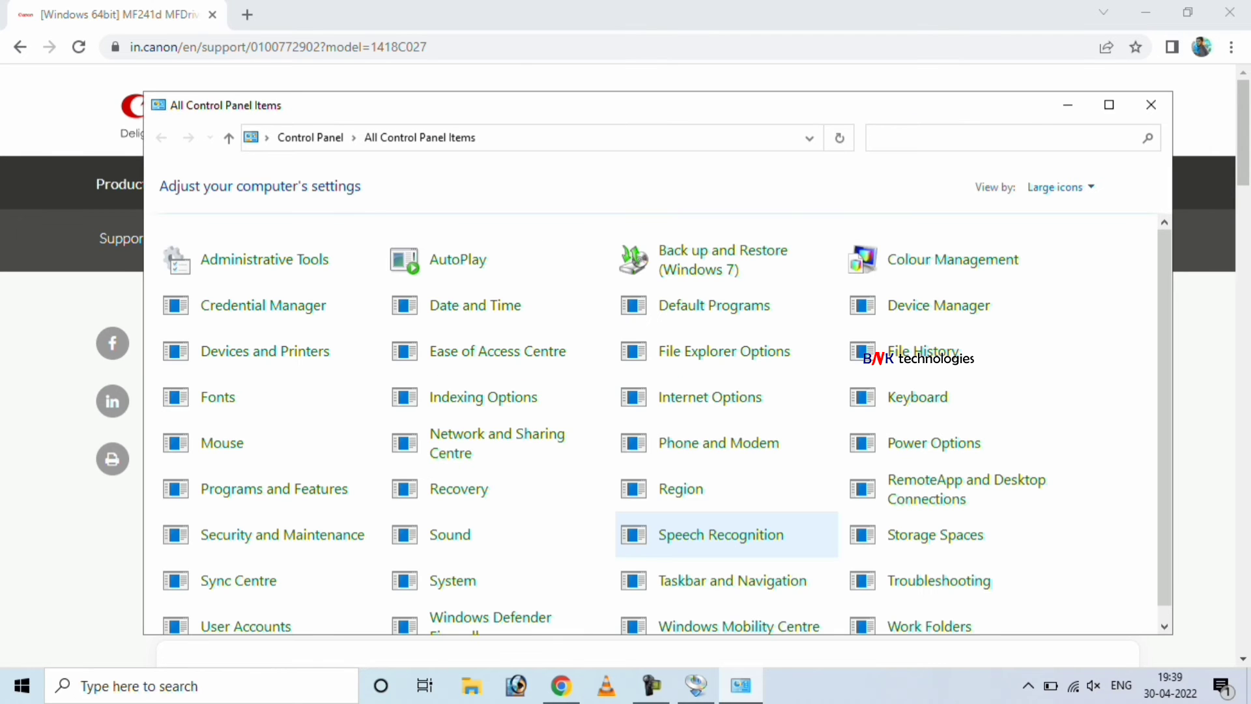
{"action": "left_click", "coordinate": [1068, 105]}
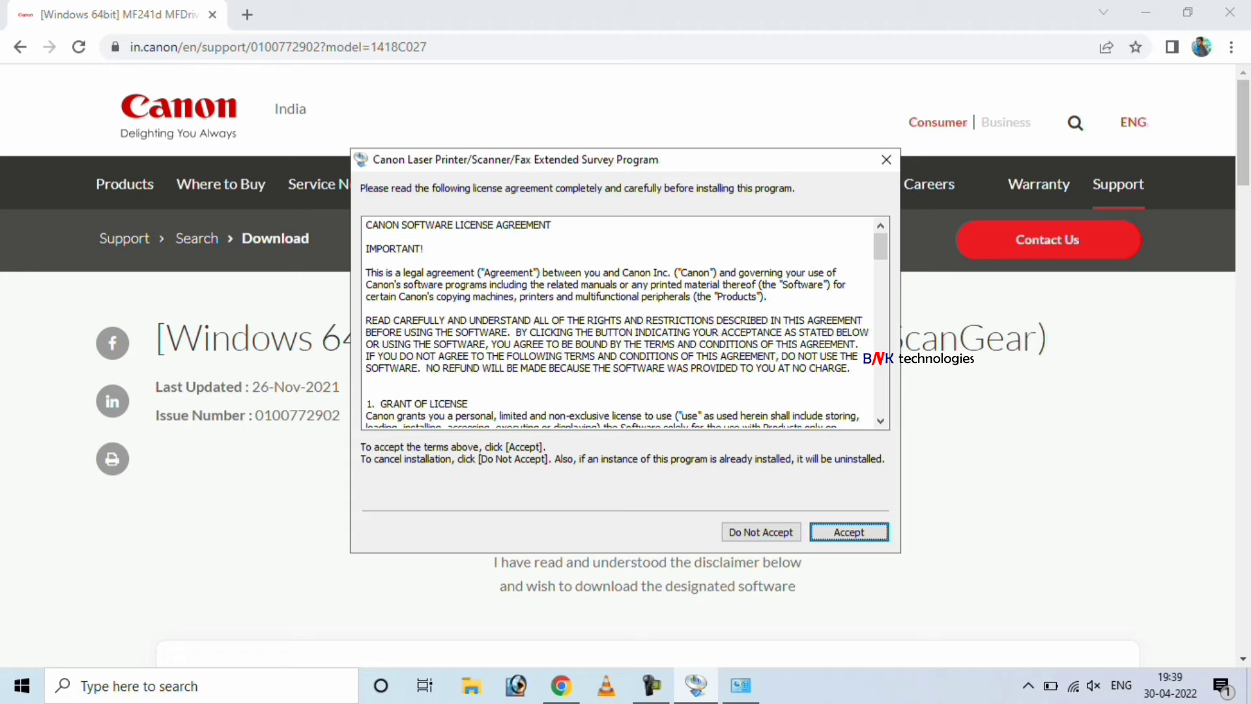
Decline the license agreement of the Canon Laser Printer/Scanner/Fax Extended Survey Program and dismiss the cancellation notice.
{"action": "key", "text": "shift+Tab"}
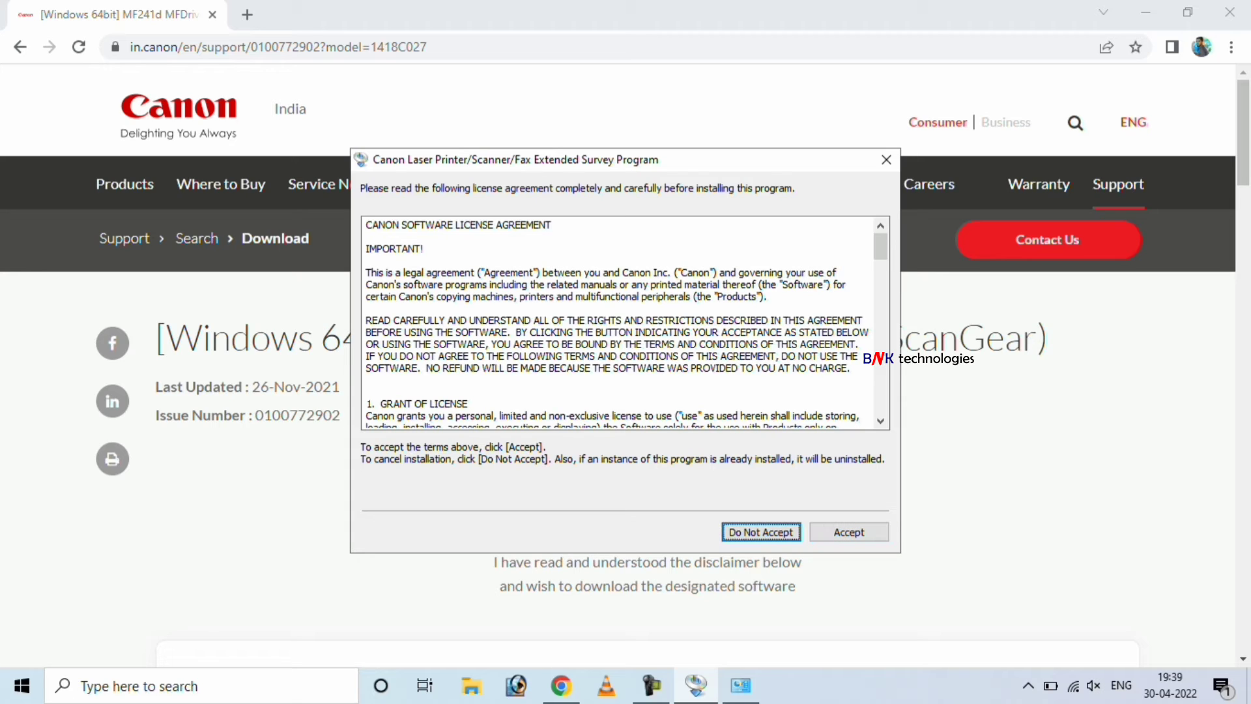
{"action": "key", "text": "Return"}
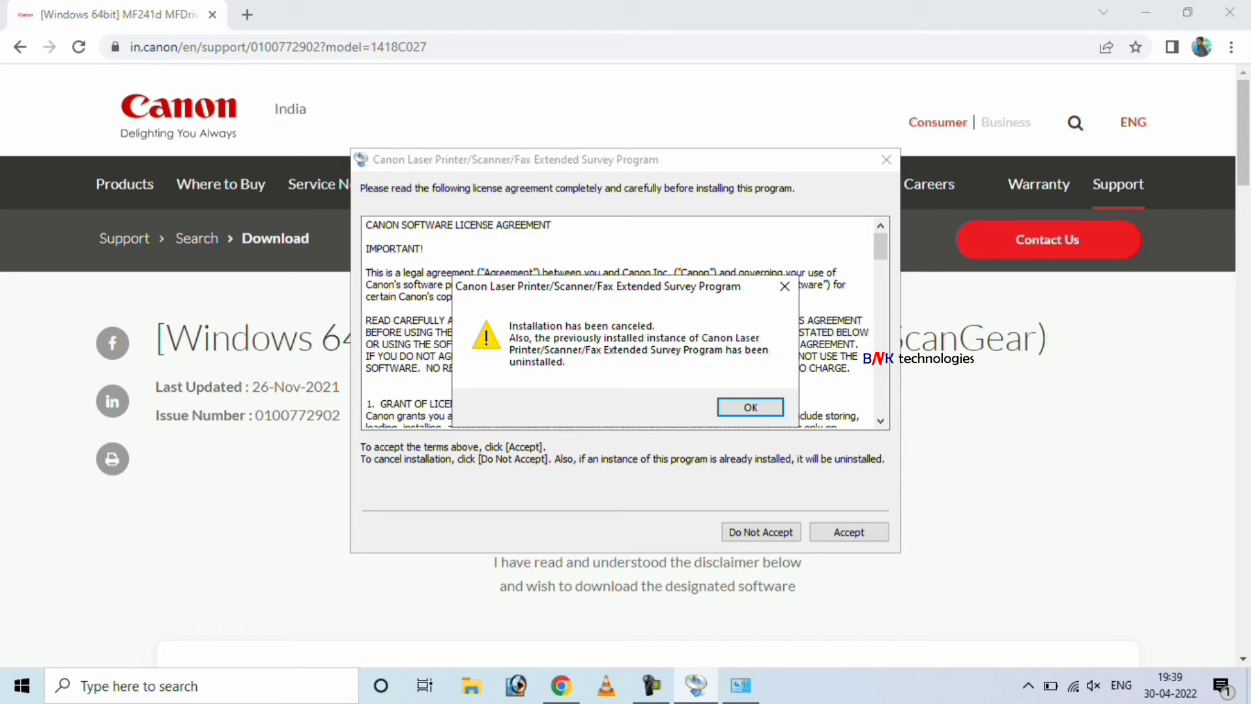
{"action": "key", "text": "Return"}
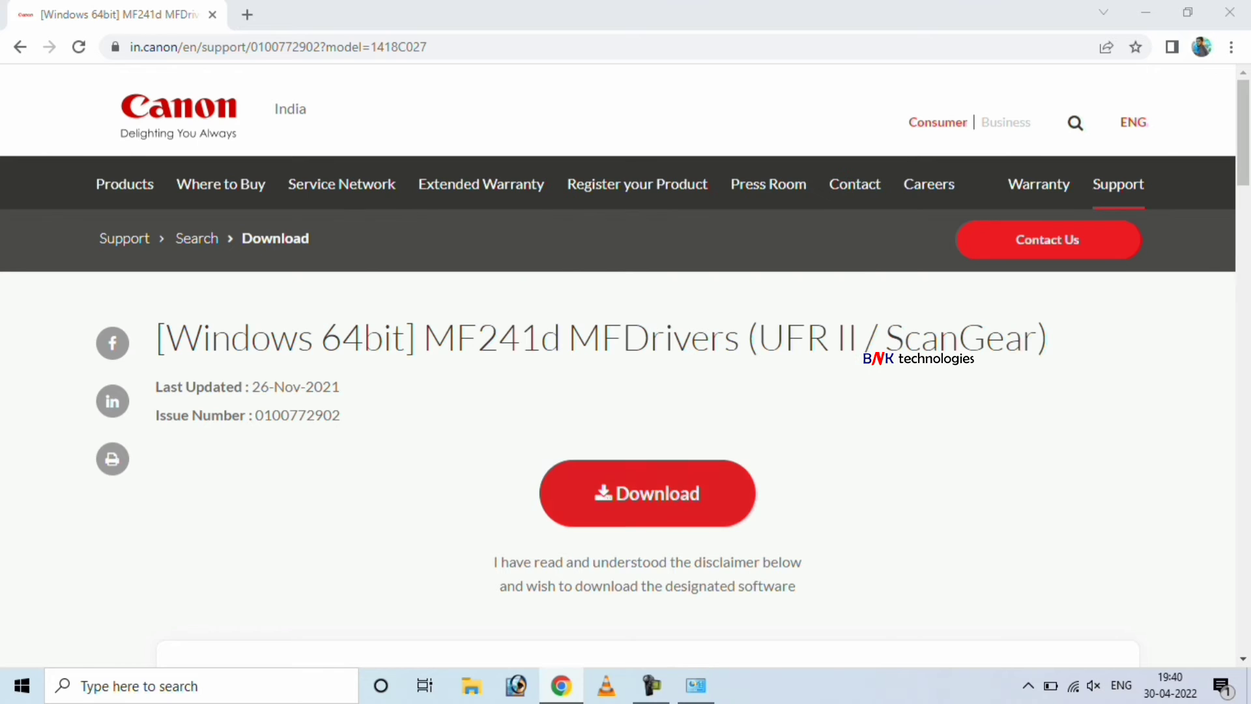
Bring Control Panel back, open Devices and Printers in a maximized window and select the Canon MF240 Series UFRII LT printer.
{"action": "left_click", "coordinate": [695, 686]}
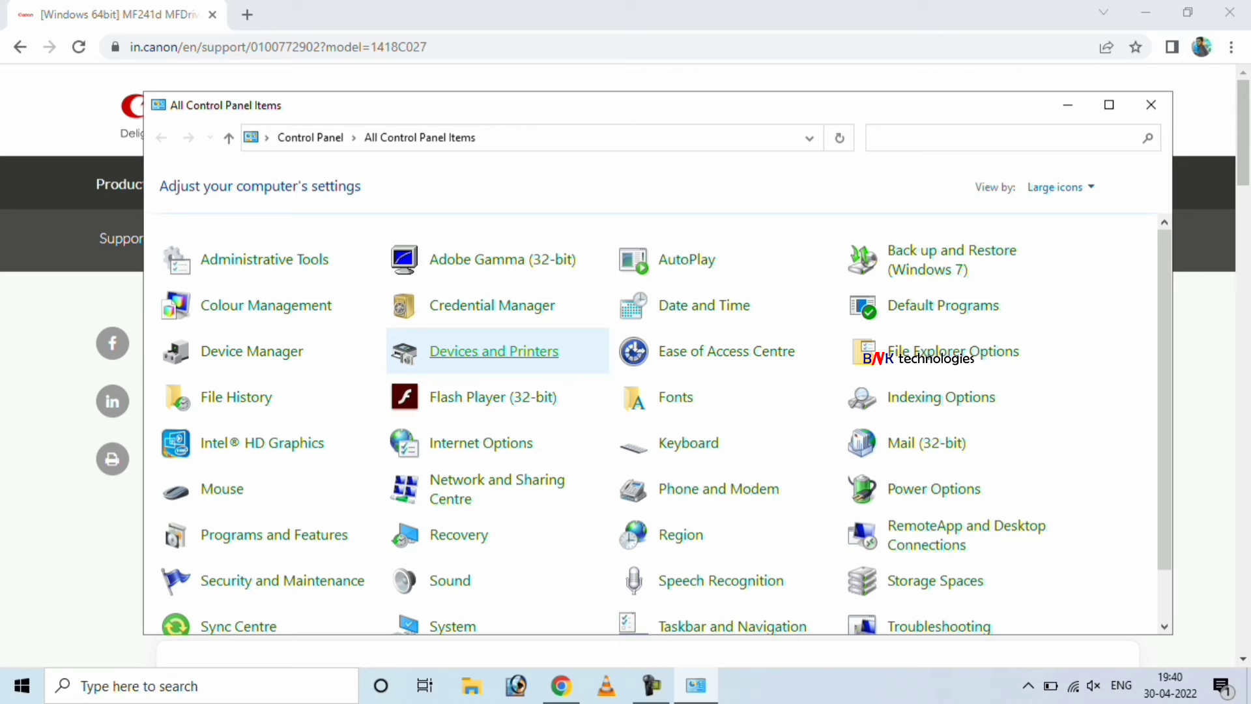
{"action": "left_click", "coordinate": [494, 351]}
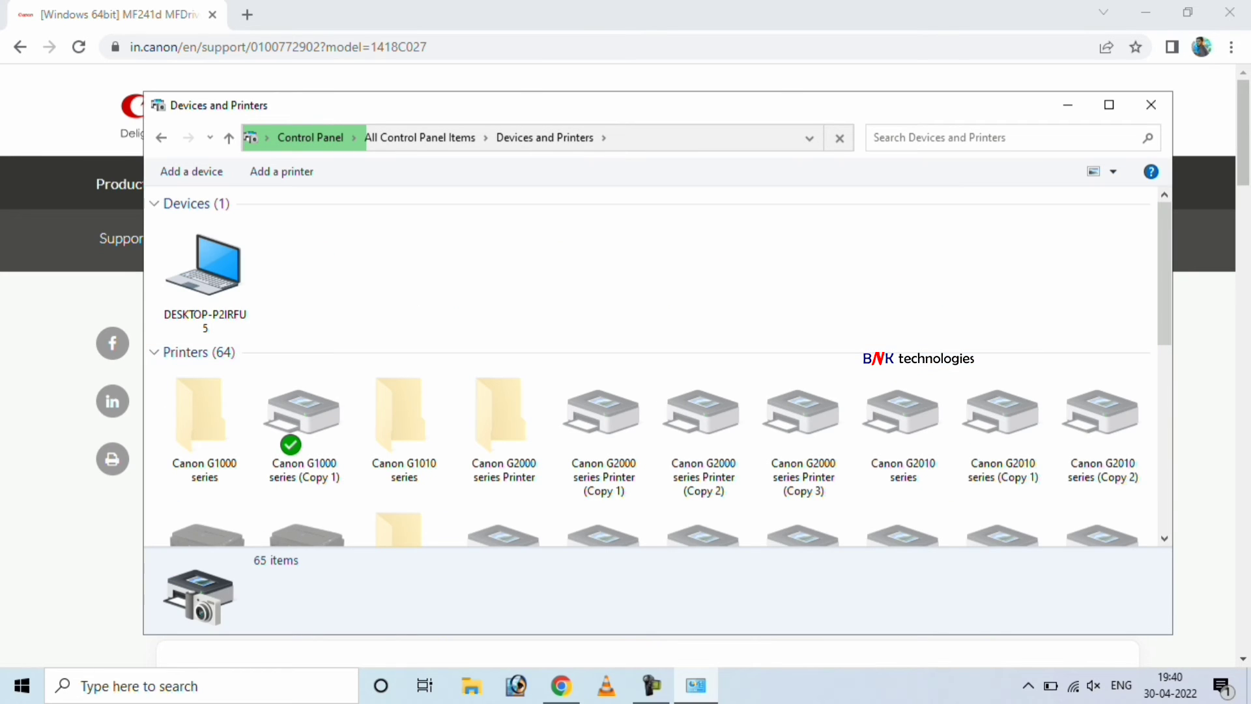
{"action": "left_click", "coordinate": [1108, 105]}
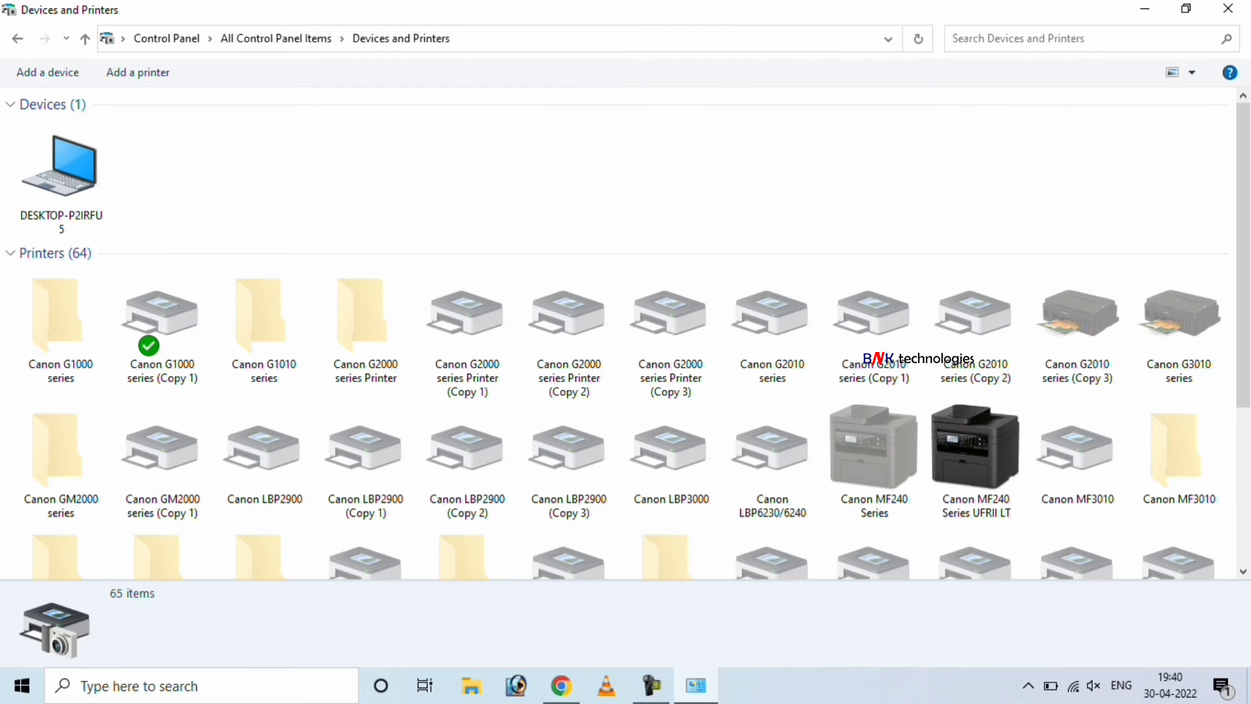
{"action": "left_click", "coordinate": [976, 456]}
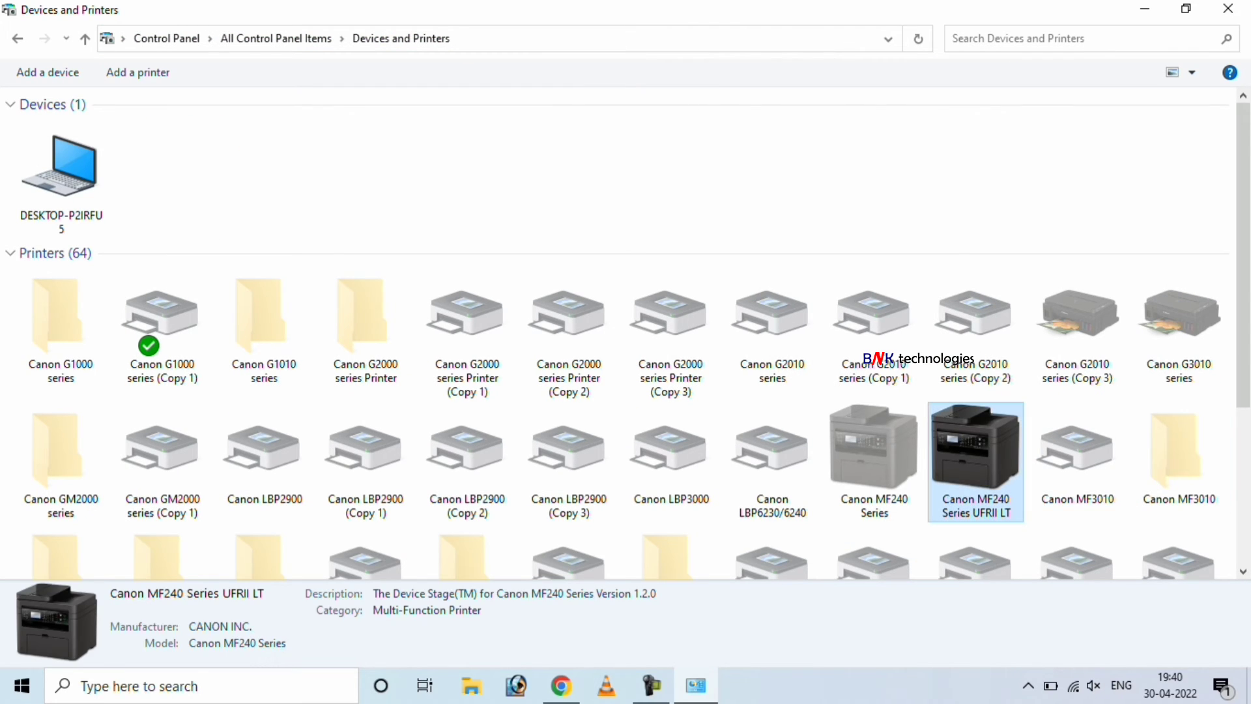
Print a test page from the printer properties of the Canon MF240 Series UFRII LT and close the properties.
{"action": "right_click", "coordinate": [995, 476]}
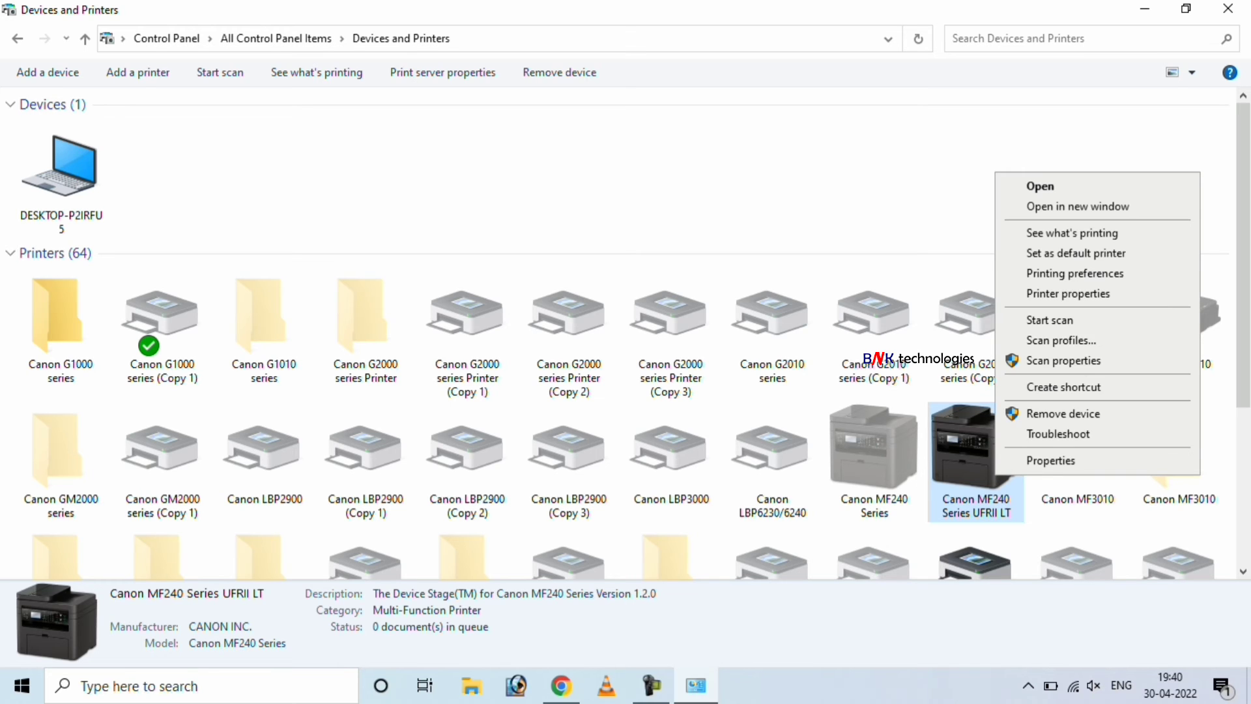
{"action": "left_click", "coordinate": [1068, 294]}
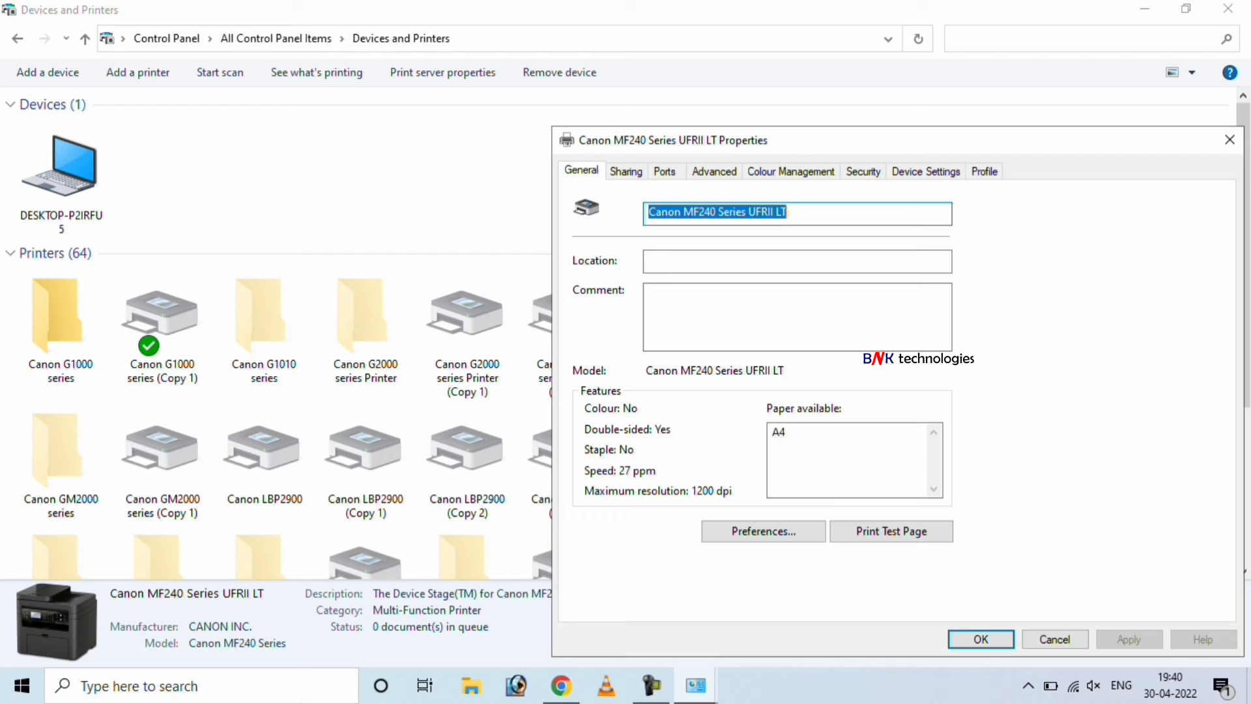
{"action": "left_click", "coordinate": [891, 531]}
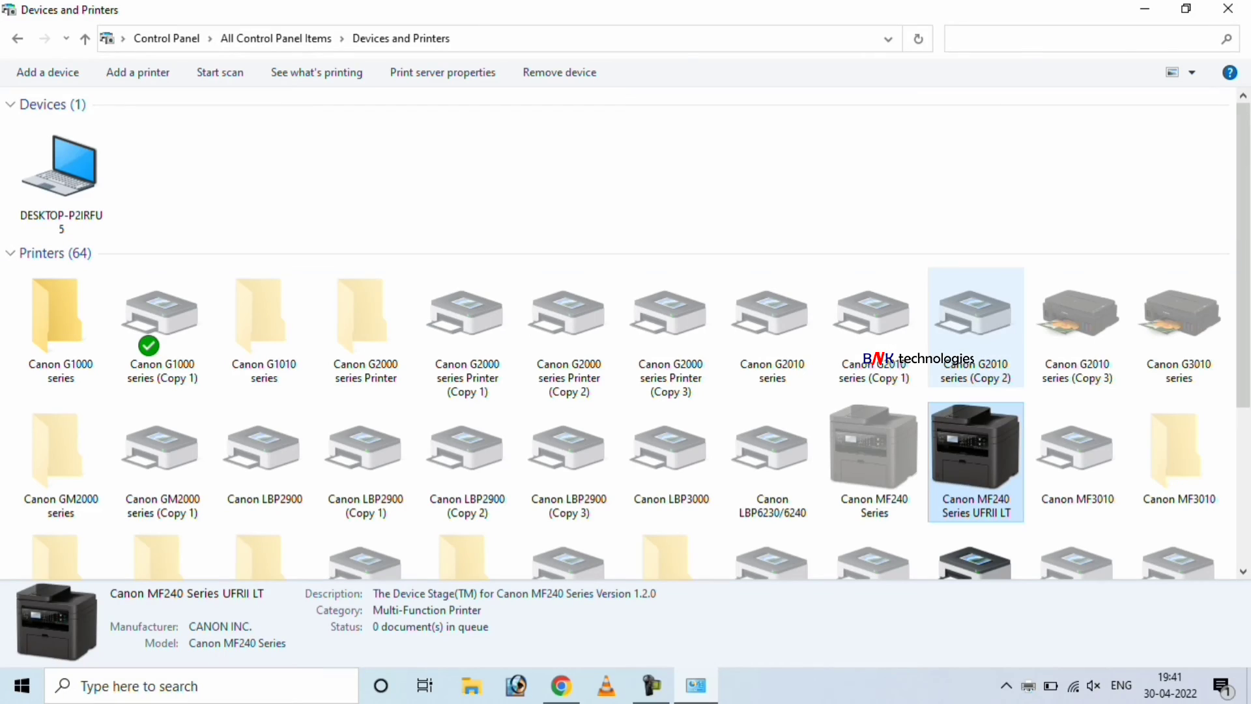
Start a new scan from the Canon MF240 Series UFRII LT device and preview the page on the flatbed.
{"action": "key", "text": "shift+F10"}
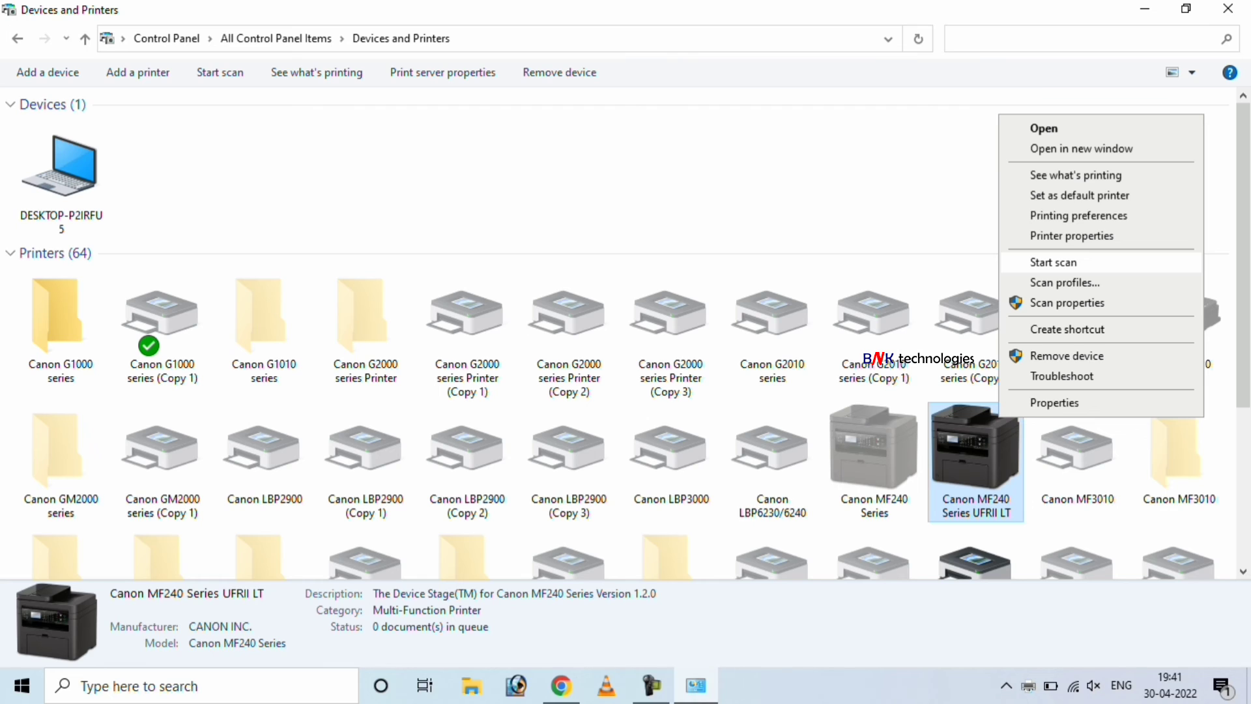
{"action": "key", "text": "Return"}
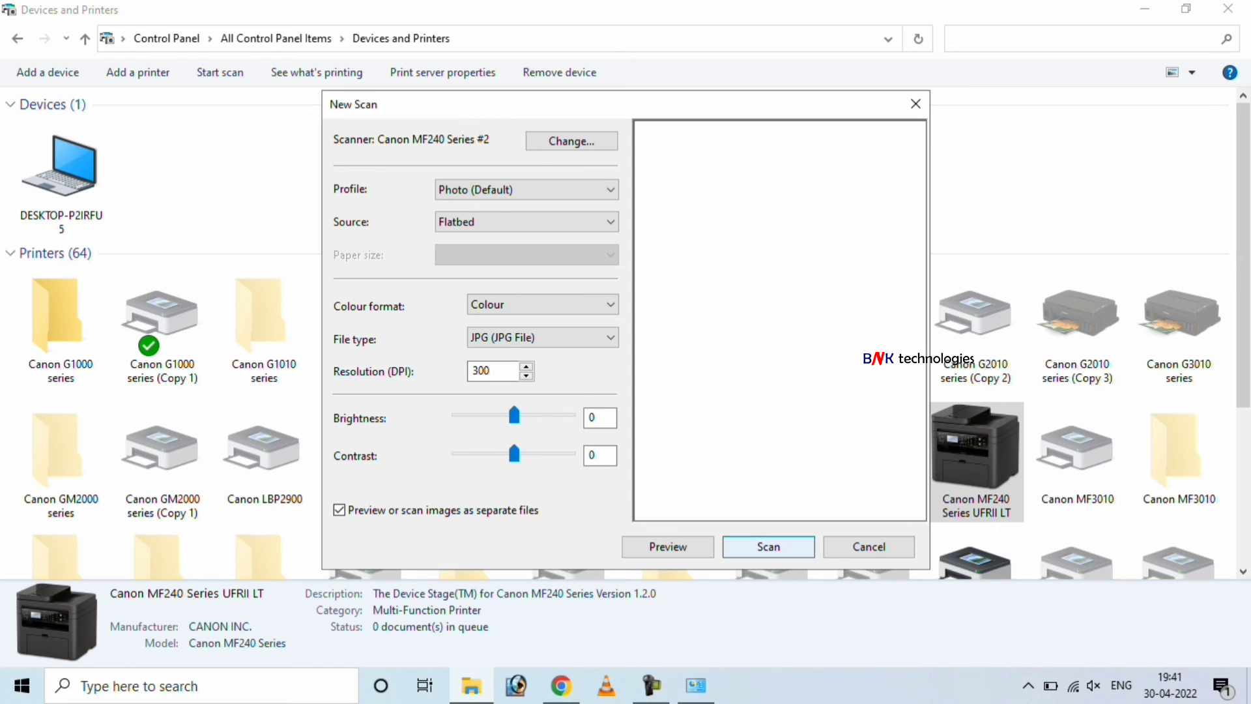
{"action": "left_click", "coordinate": [668, 546]}
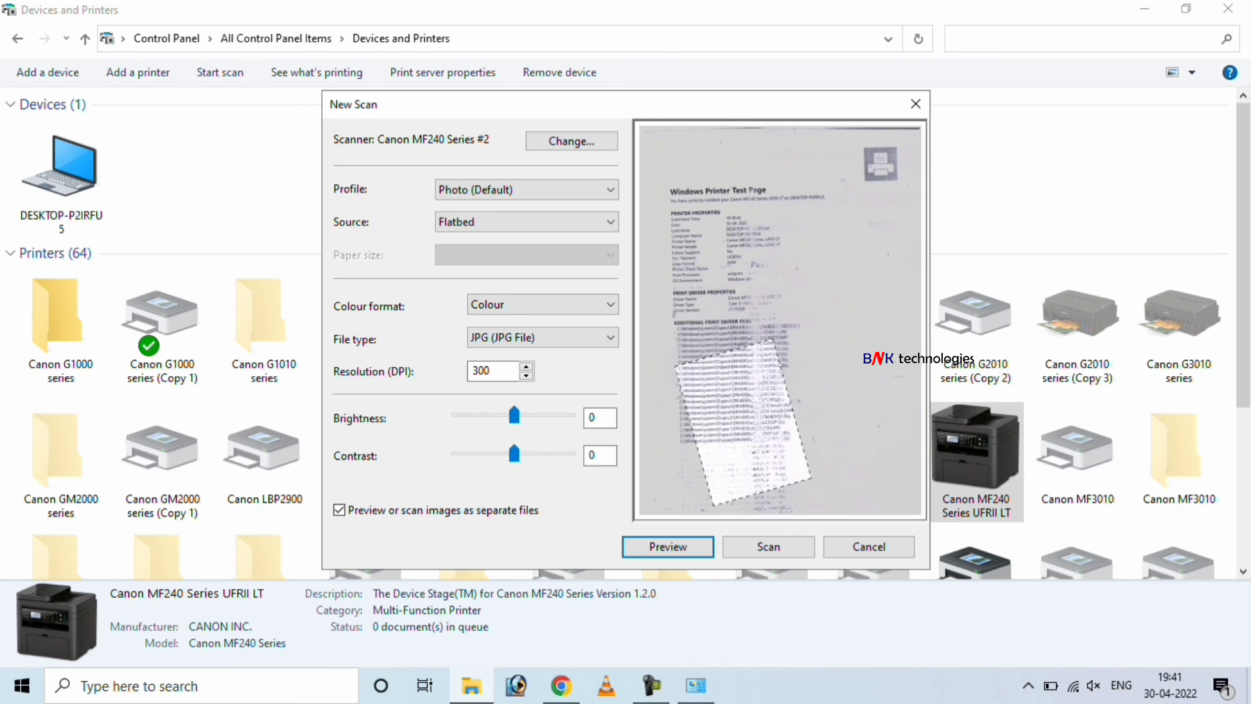
Turn off previewing or scanning images as separate files and scan the page with its upper and right margins cropped off.
{"action": "left_click", "coordinate": [339, 510]}
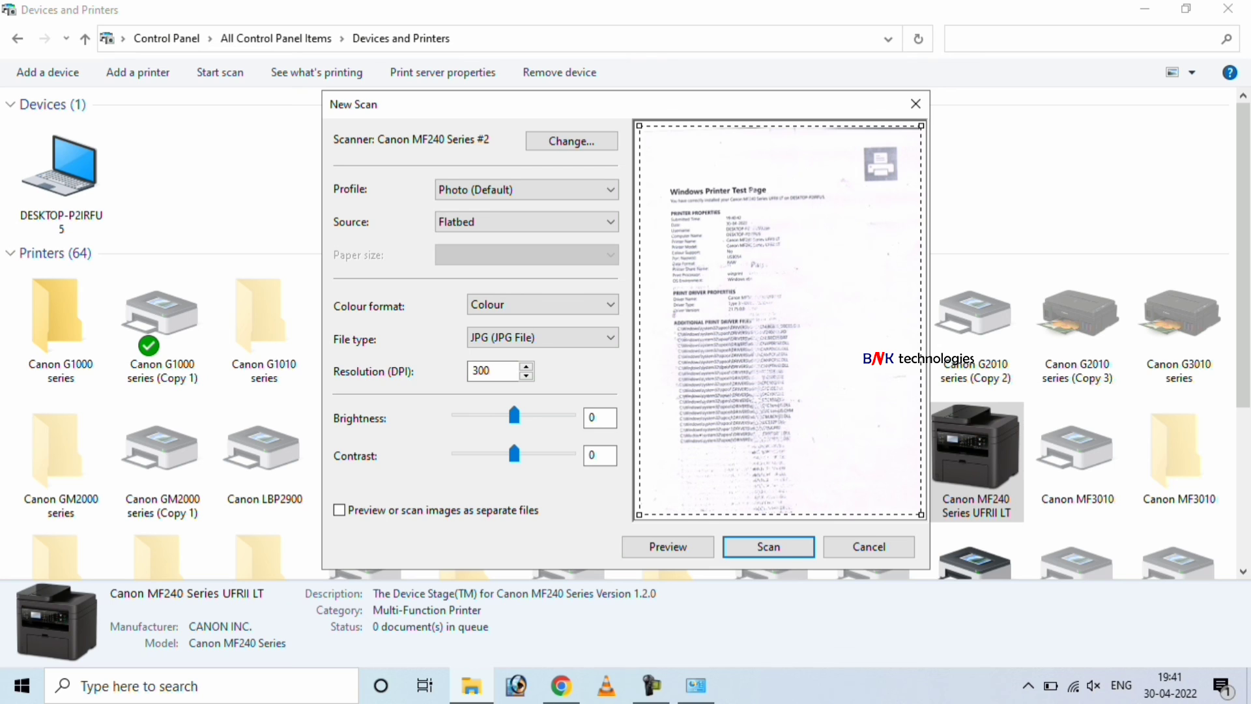
{"action": "left_click_drag", "start_coordinate": [922, 126], "coordinate": [874, 161]}
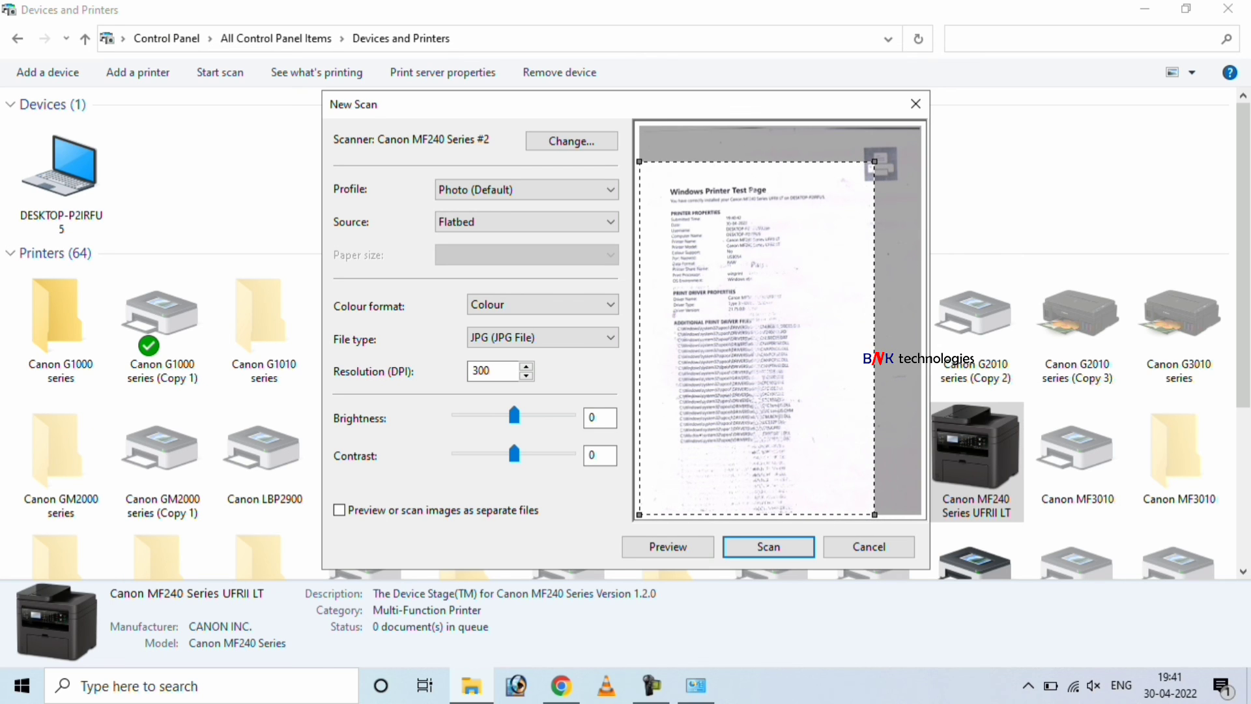
{"action": "left_click", "coordinate": [768, 546]}
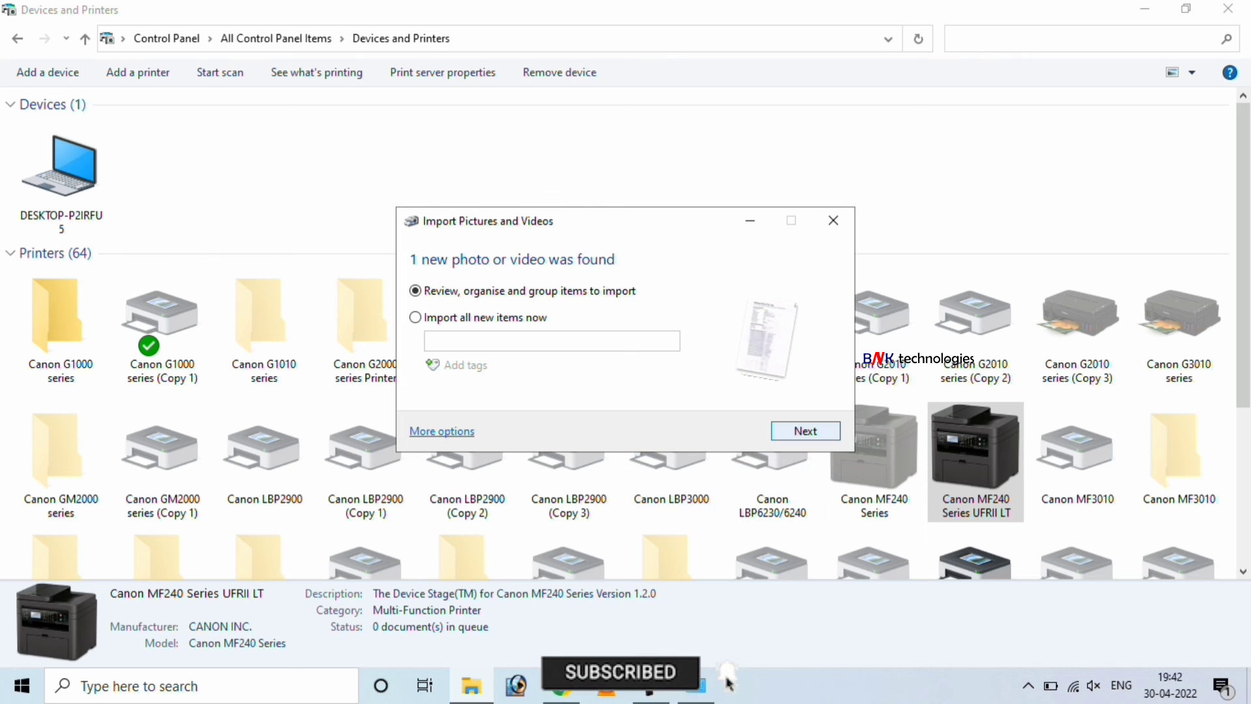
Import the scanned picture using the option to review, organise and group items, keeping its single group selected.
{"action": "key", "text": "Return"}
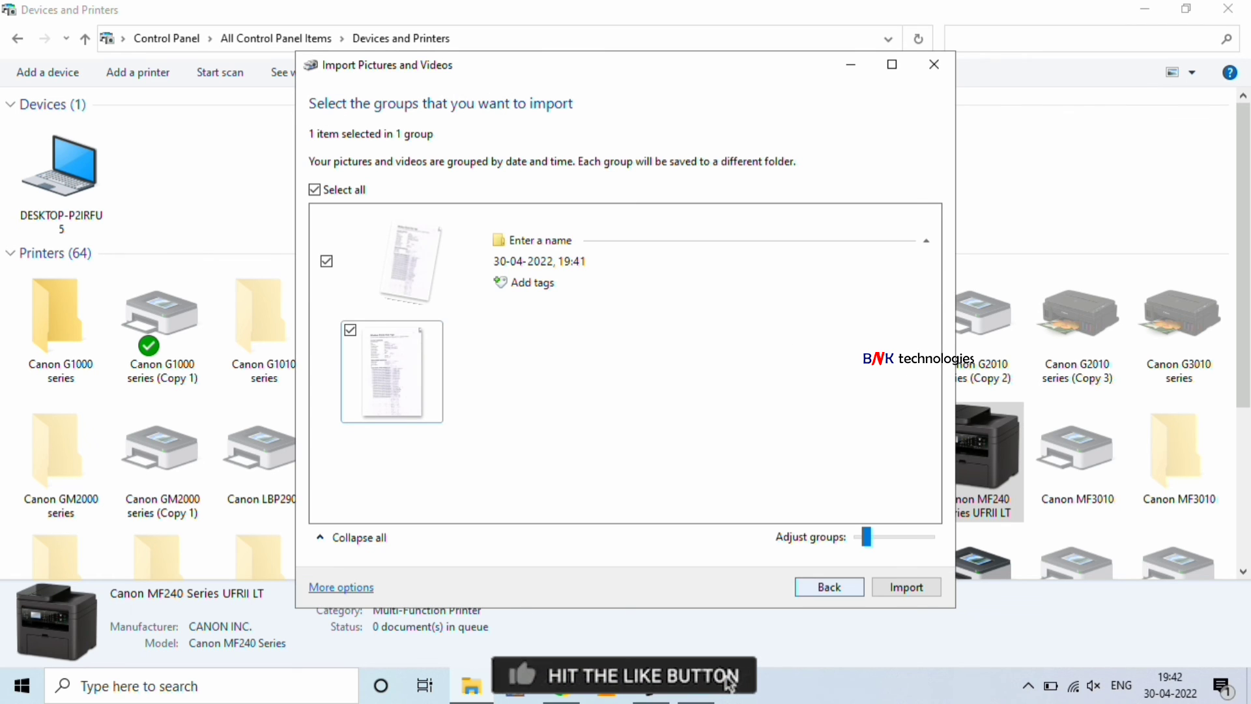
{"action": "key", "text": "Return"}
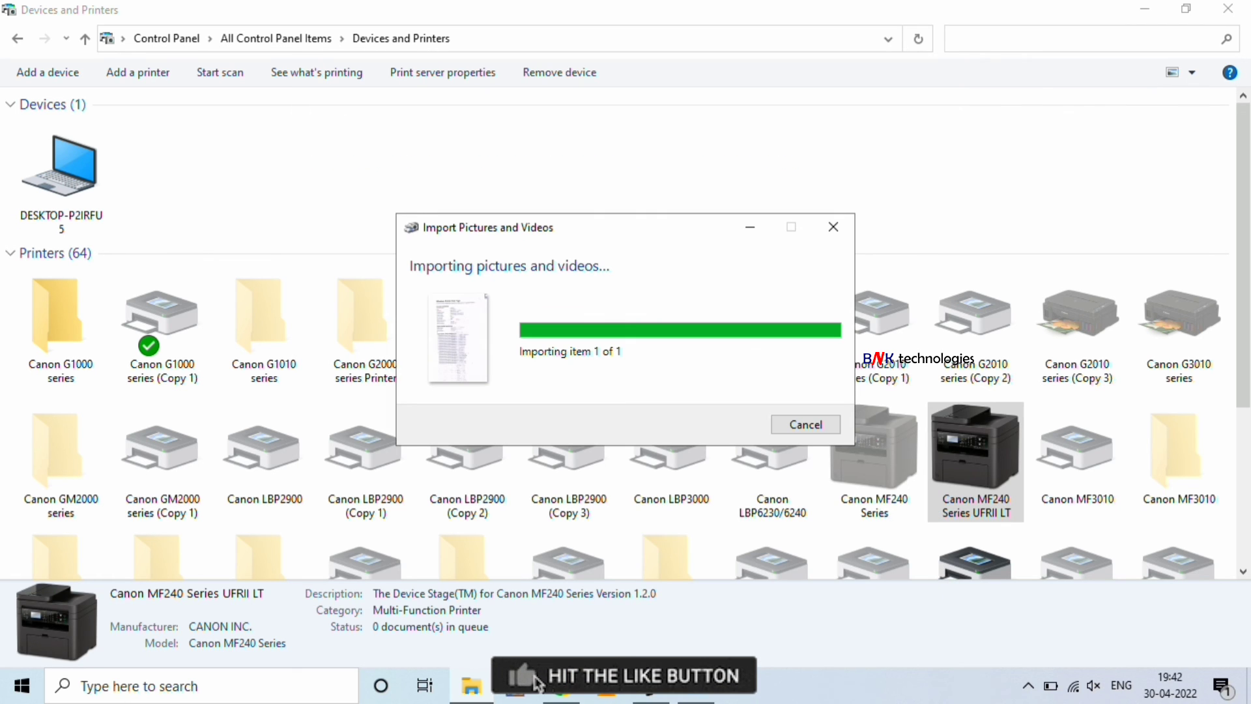